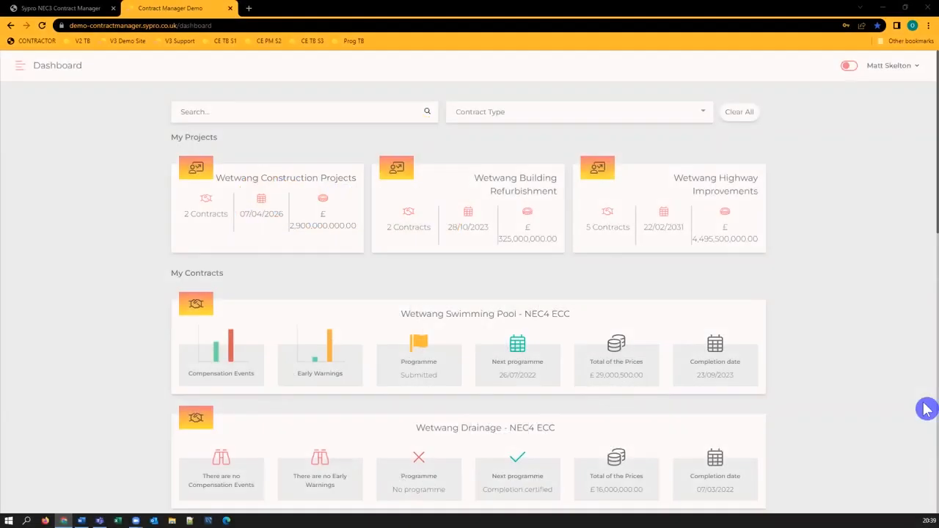
scroll(926, 411, "down", 5)
scroll(925, 418, "down", 5)
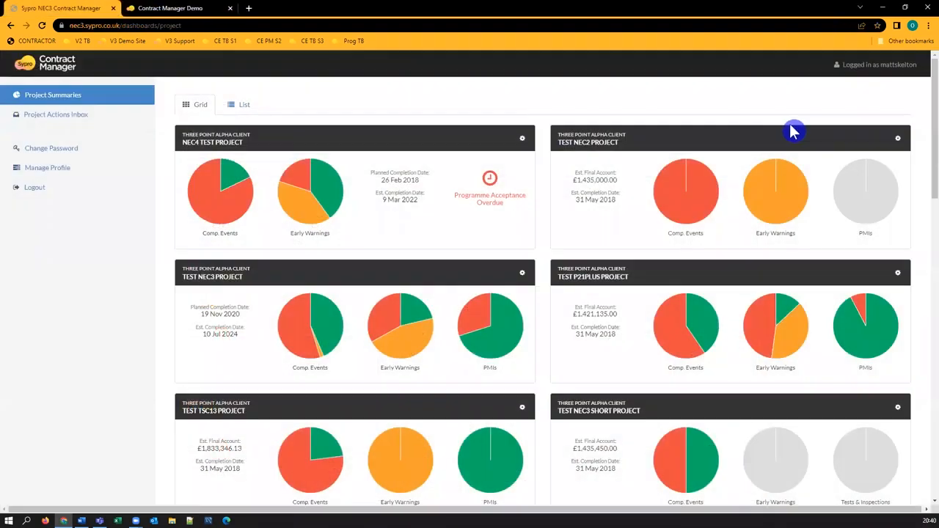
scroll(926, 253, "down", 3)
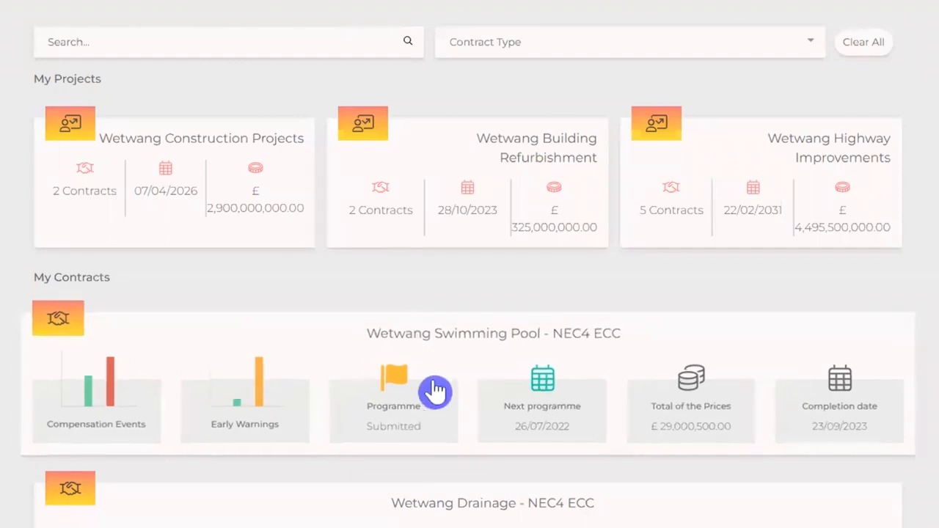
Open the Wetwang Swimming Pool - NEC4 ECC contract from the dashboard and scroll through its contract page.
left_click(385, 379)
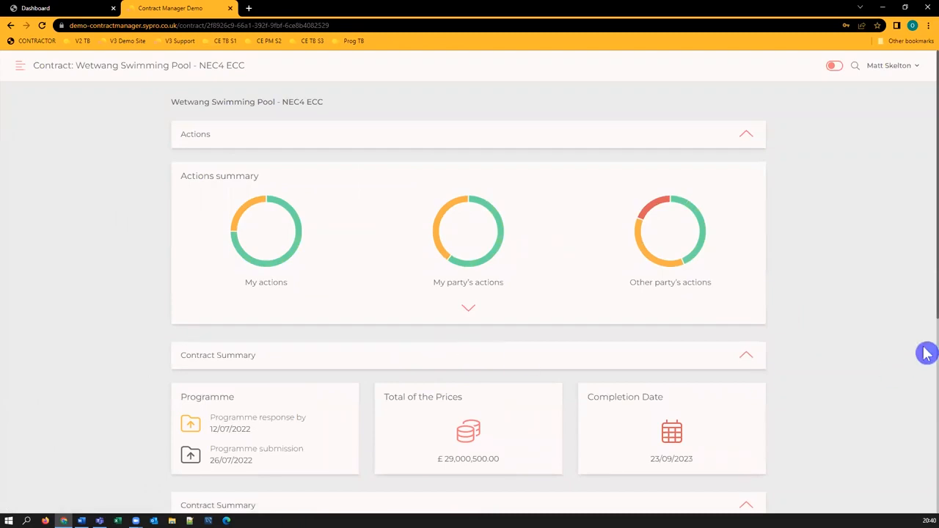
scroll(921, 359, "down", 5)
scroll(916, 364, "up", 5)
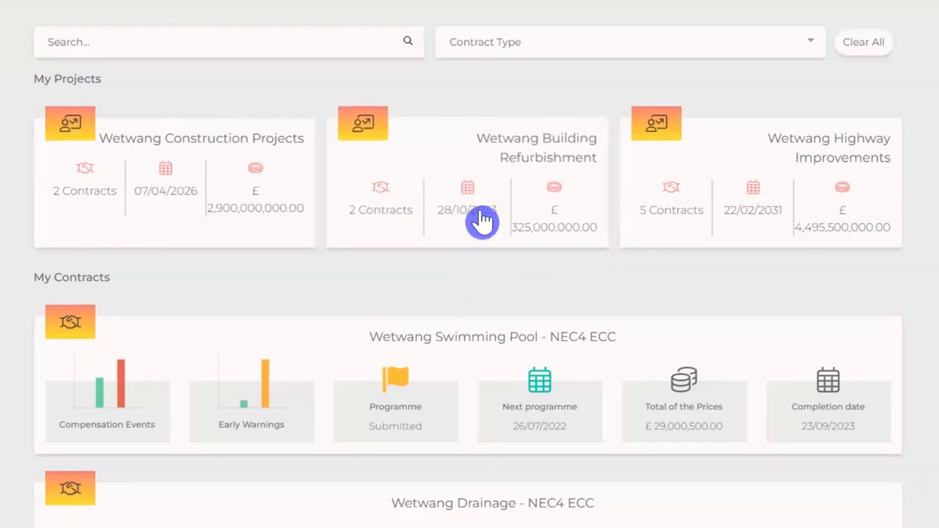
left_click(473, 163)
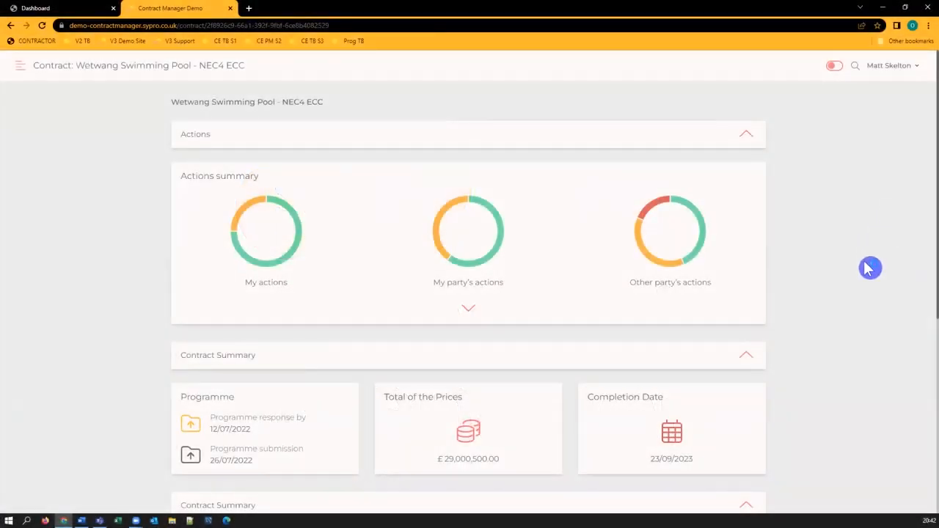
scroll(864, 275, "down", 5)
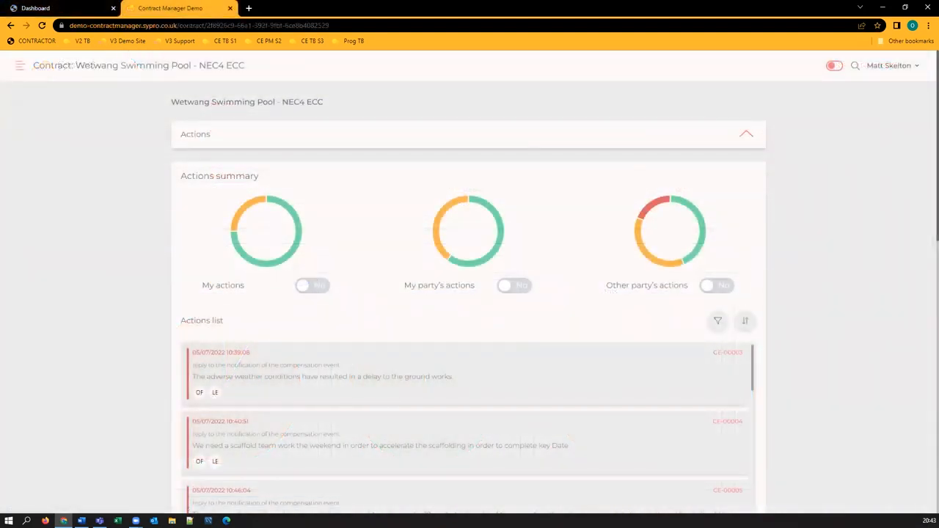
Examine the dashboard pie charts and the contract's actions summary charts and actions list.
mouse_move(289, 265)
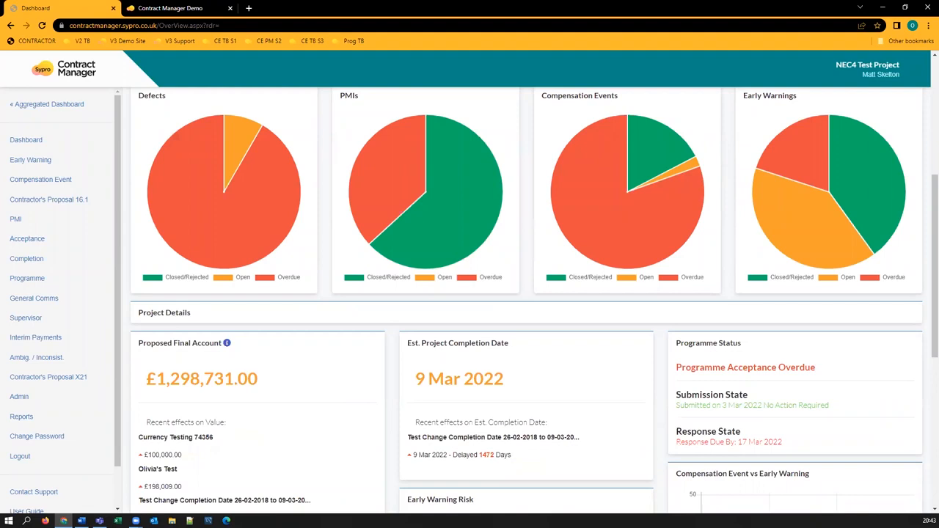
mouse_move(482, 188)
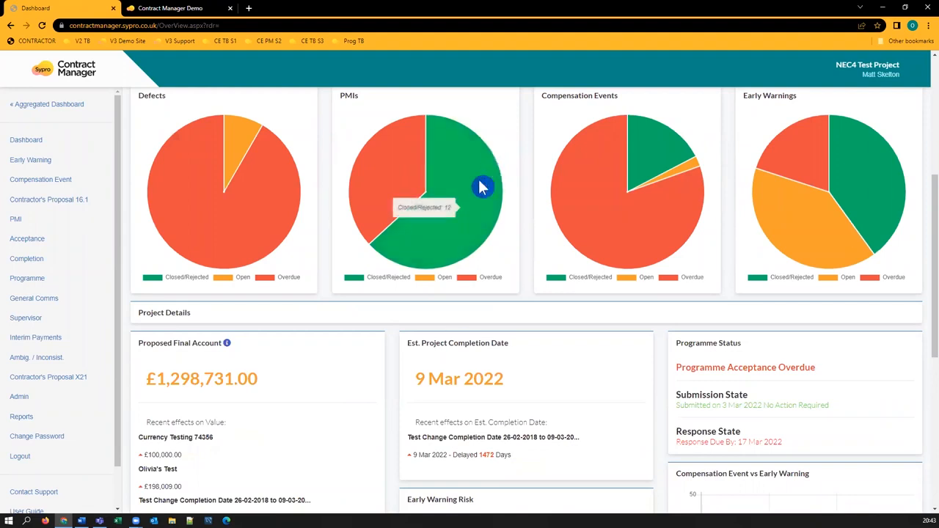
mouse_move(242, 152)
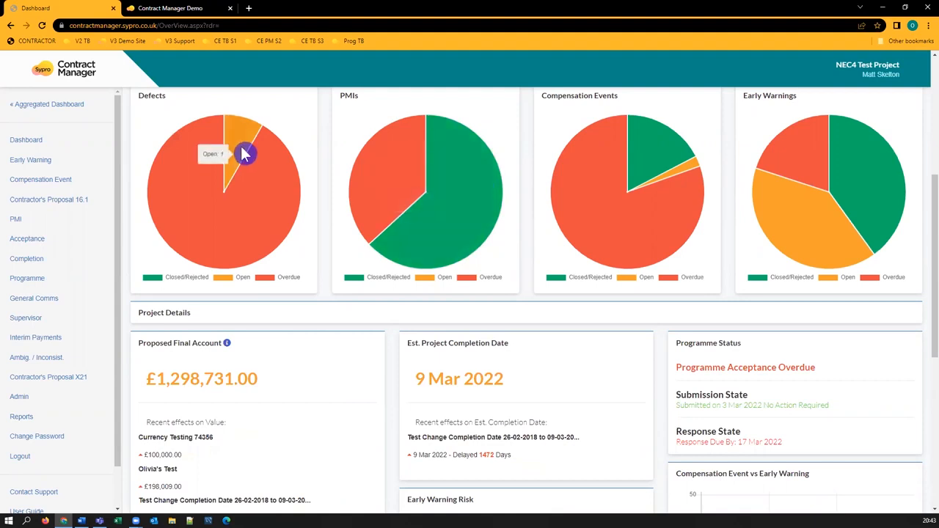
mouse_move(273, 201)
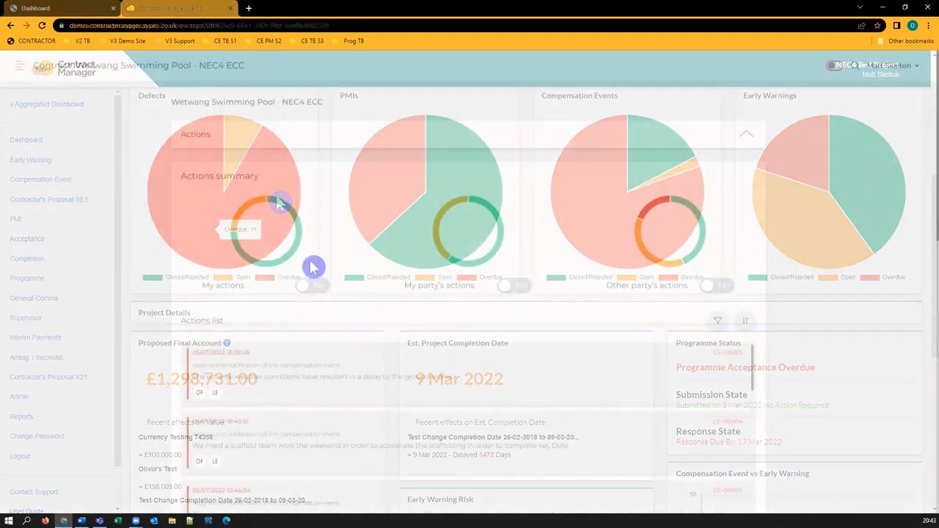
scroll(352, 396, "down", 10)
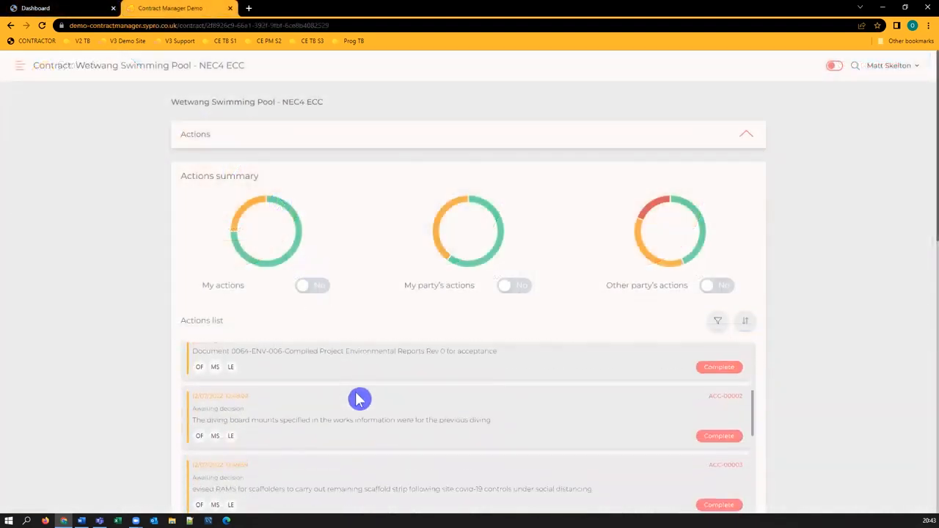
scroll(360, 402, "down", 3)
scroll(358, 407, "up", 8)
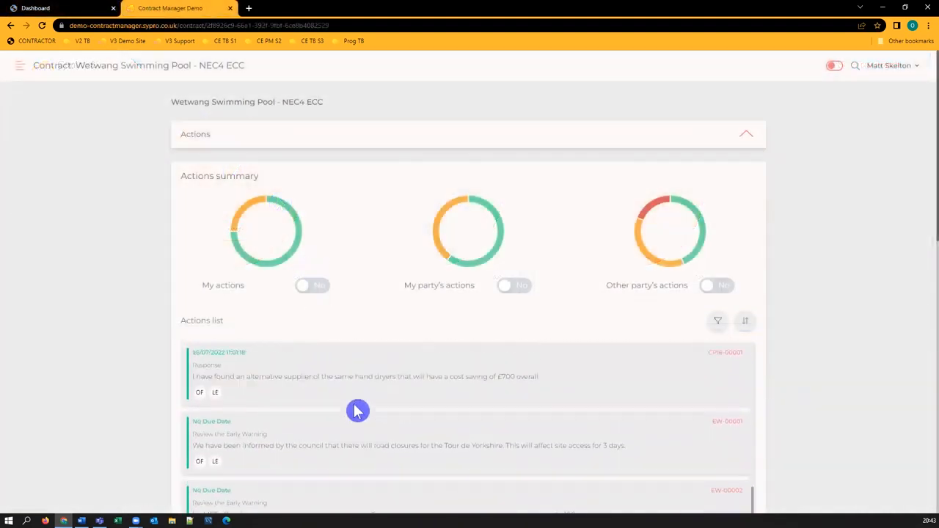
scroll(357, 412, "up", 3)
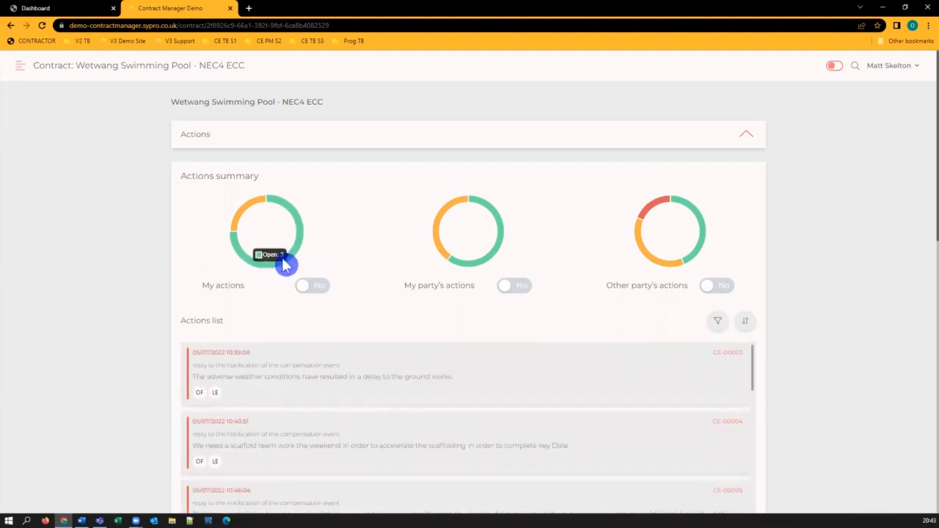
mouse_move(248, 212)
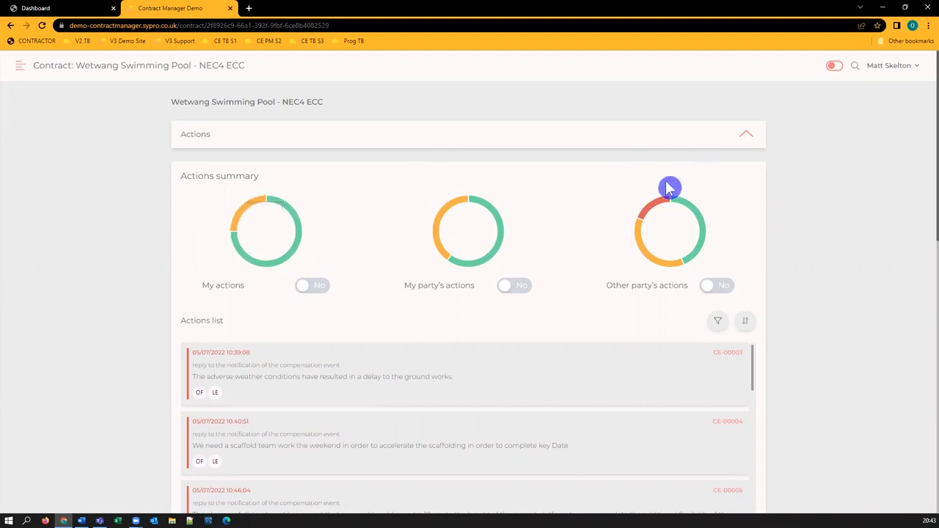
mouse_move(657, 211)
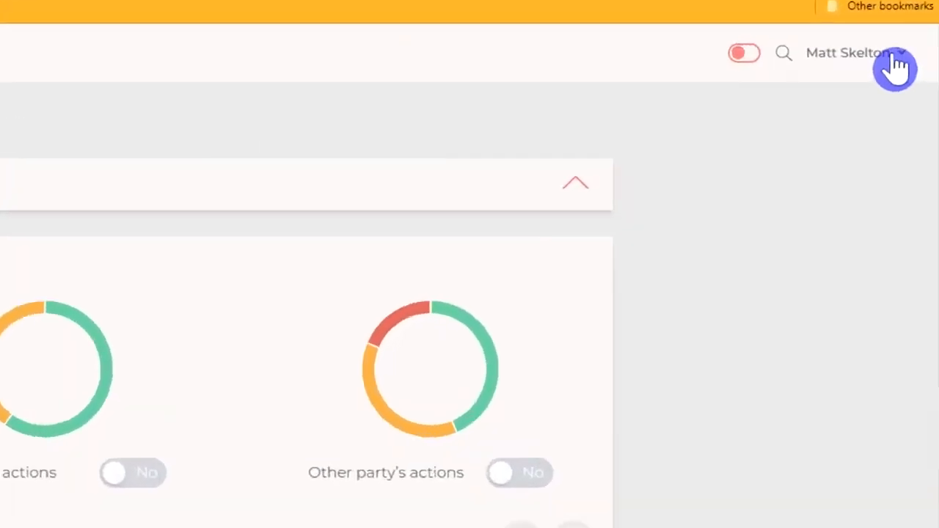
Open the account profile page from the user menu and scroll through its settings.
left_click(897, 66)
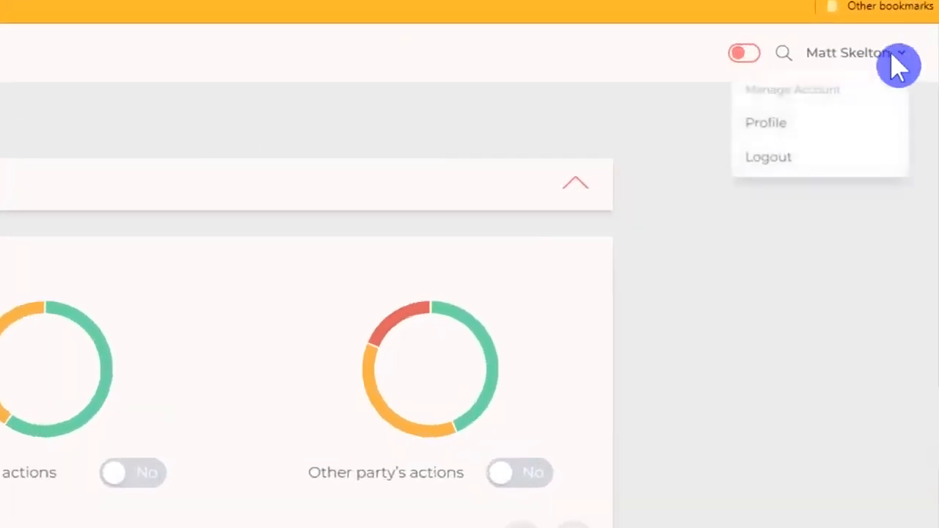
left_click(807, 142)
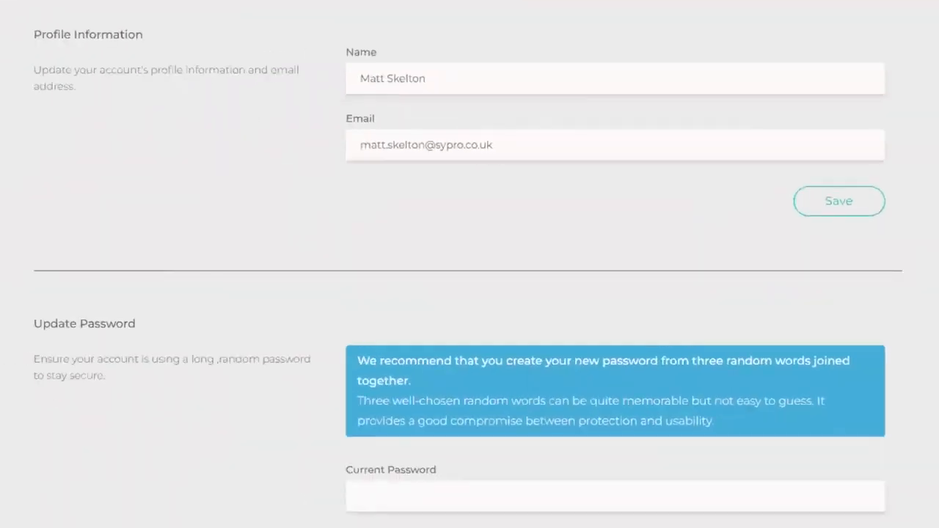
scroll(469, 264, "down", 5)
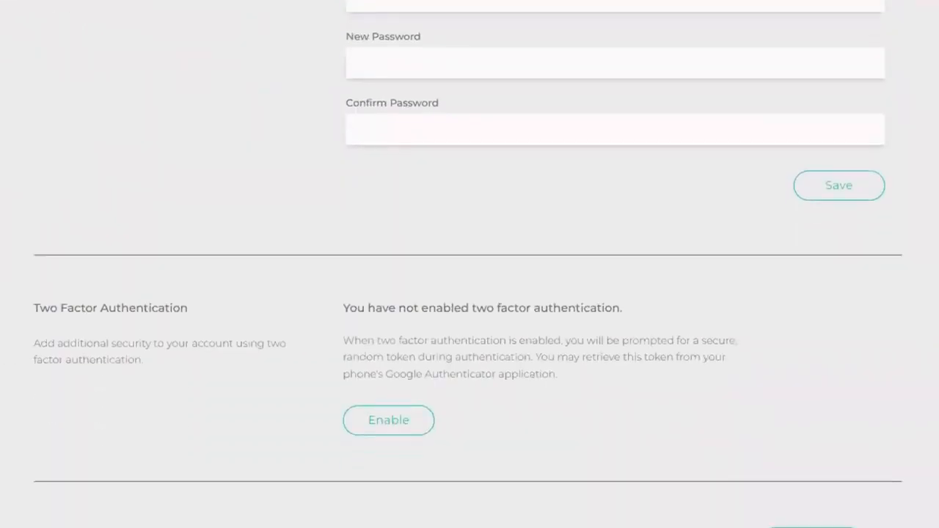
scroll(470, 264, "down", 5)
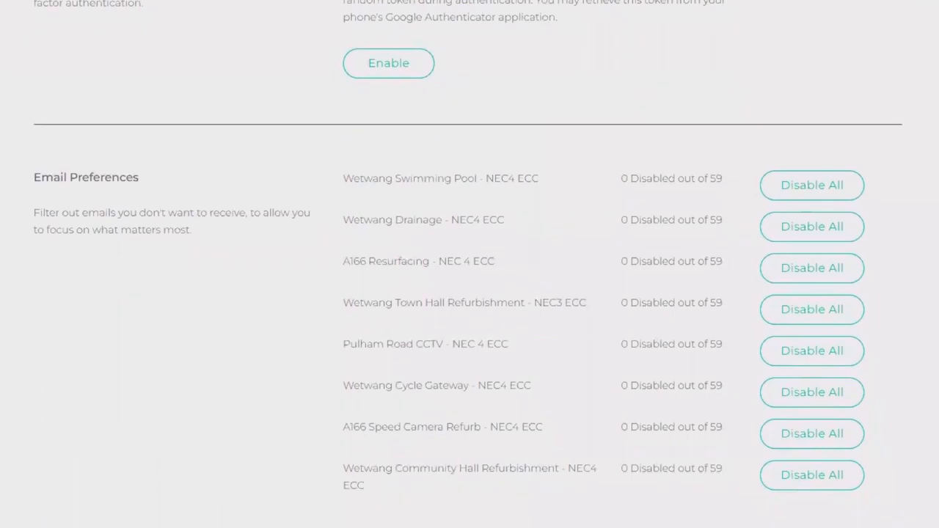
Disable all email notifications for the Wetwang Swimming Pool and Wetwang Drainage contracts.
left_click(843, 190)
scroll(469, 264, "down", 3)
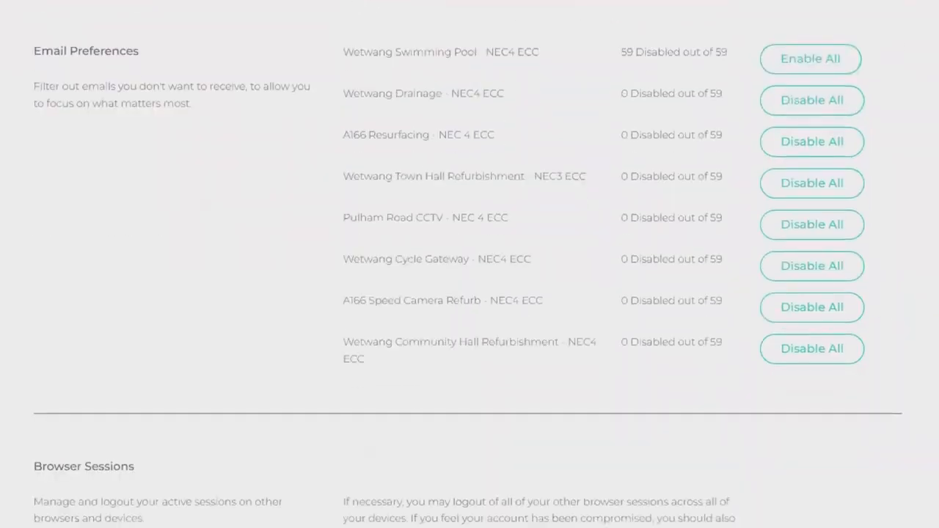
left_click(813, 110)
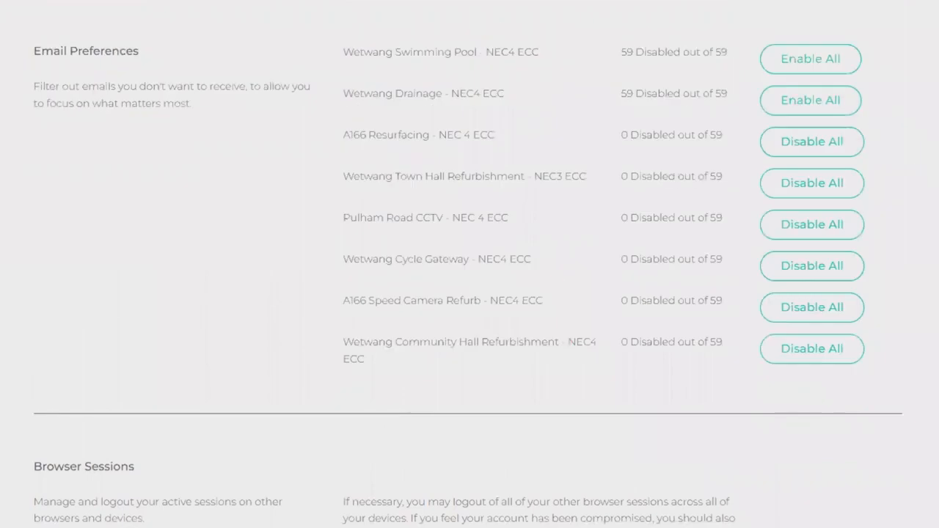
Open the Dashboards & Navigation support video on the Contract Manager support site.
scroll(426, 247, "up", 5)
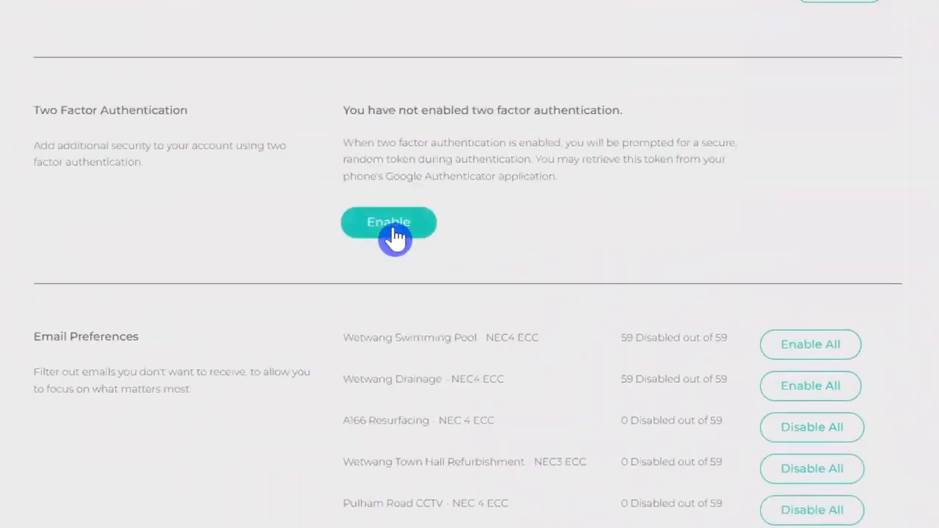
scroll(478, 499, "down", 5)
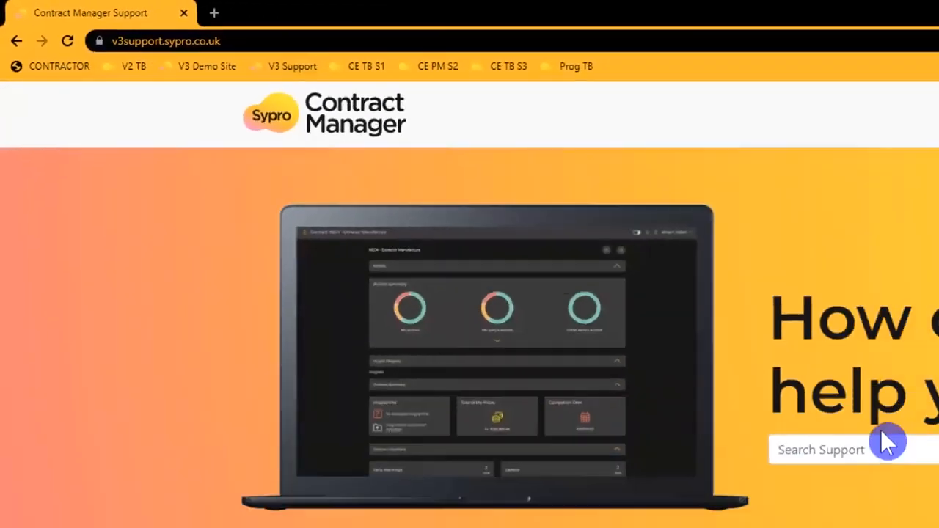
scroll(545, 262, "down", 6)
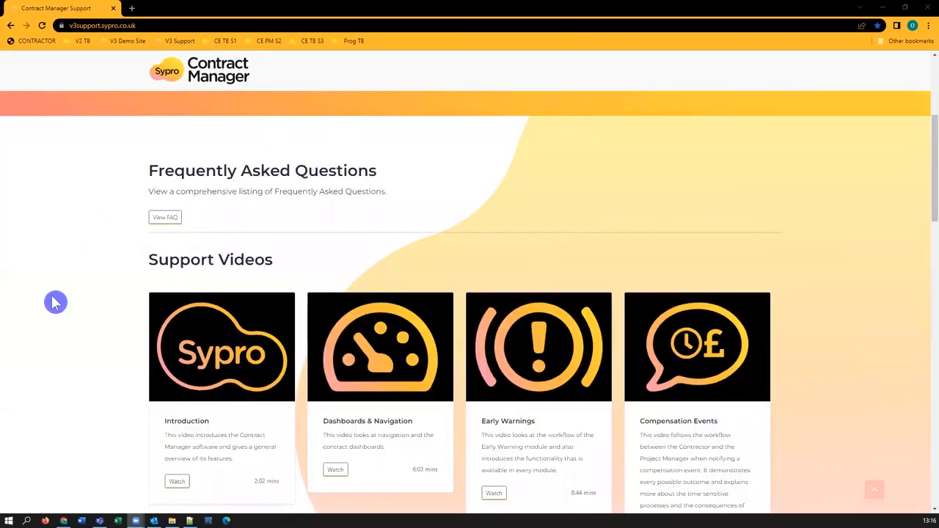
scroll(100, 379, "down", 2)
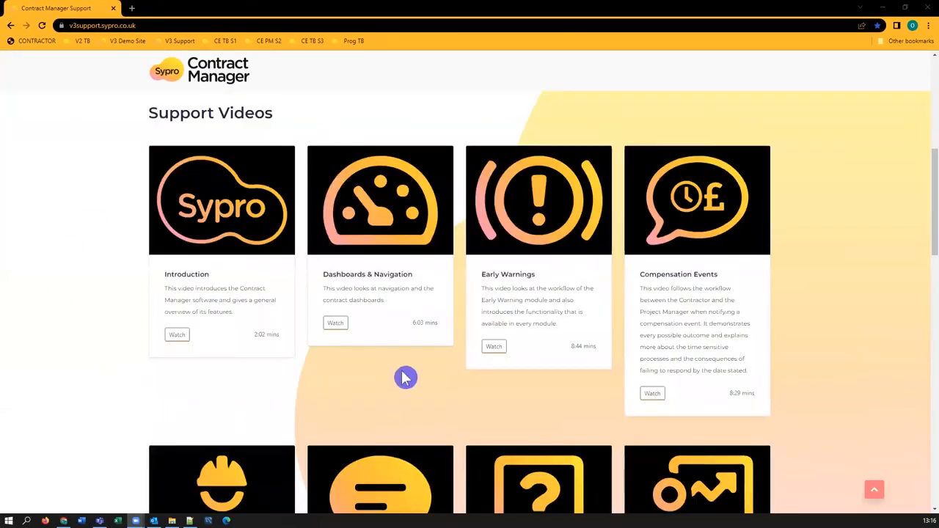
left_click(336, 331)
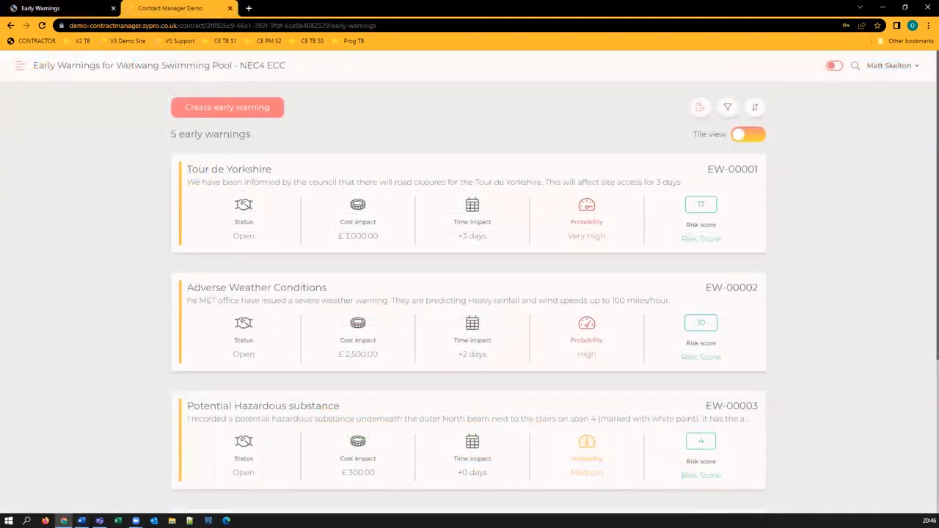
Open the early warnings filter and sort panels, then close them again.
left_click(728, 110)
left_click(758, 112)
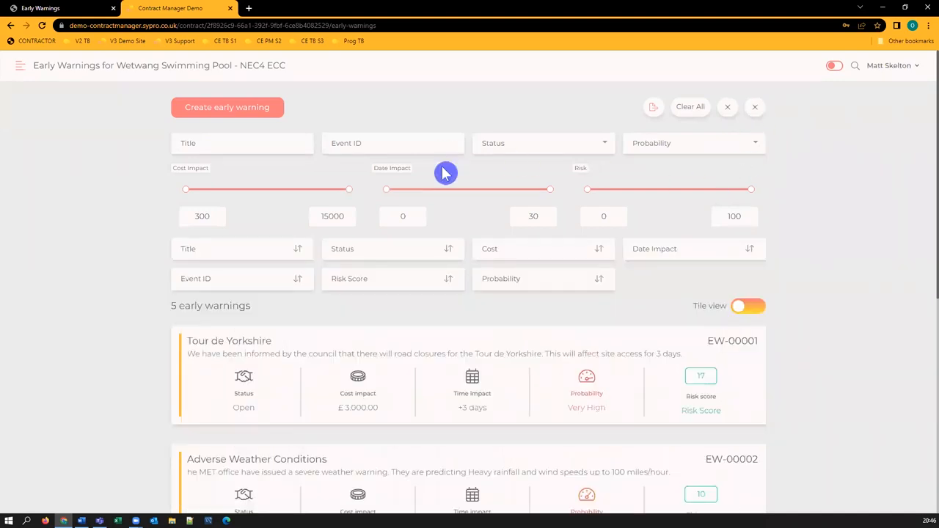
left_click(729, 109)
left_click(760, 112)
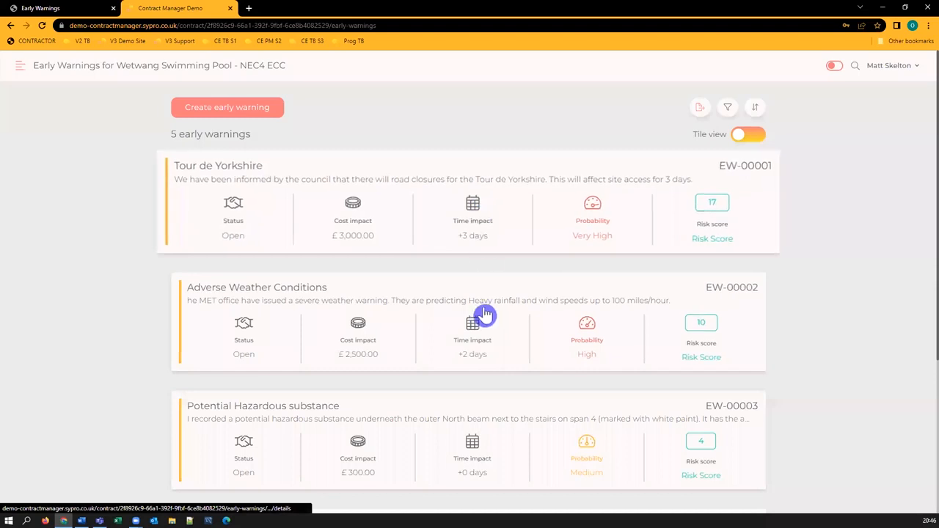
Toggle the early warnings register between tile view and list view.
left_click(742, 136)
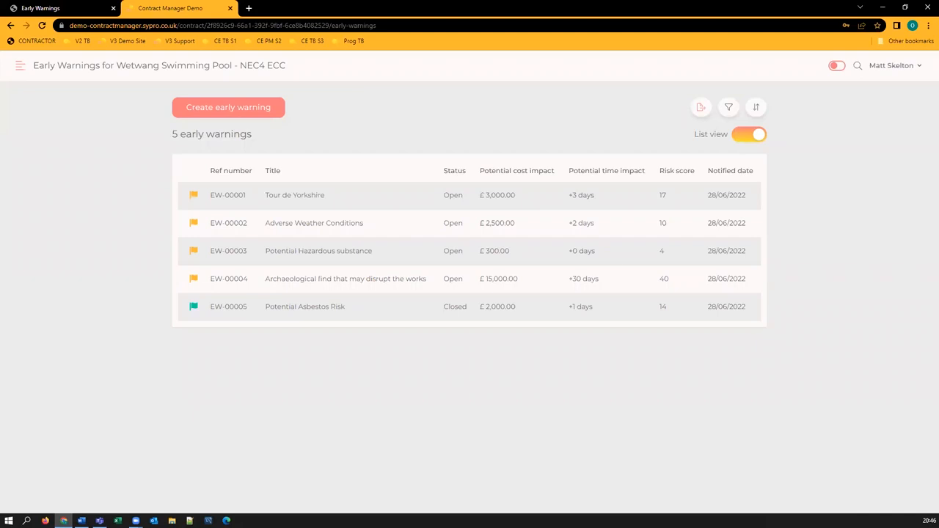
left_click(756, 134)
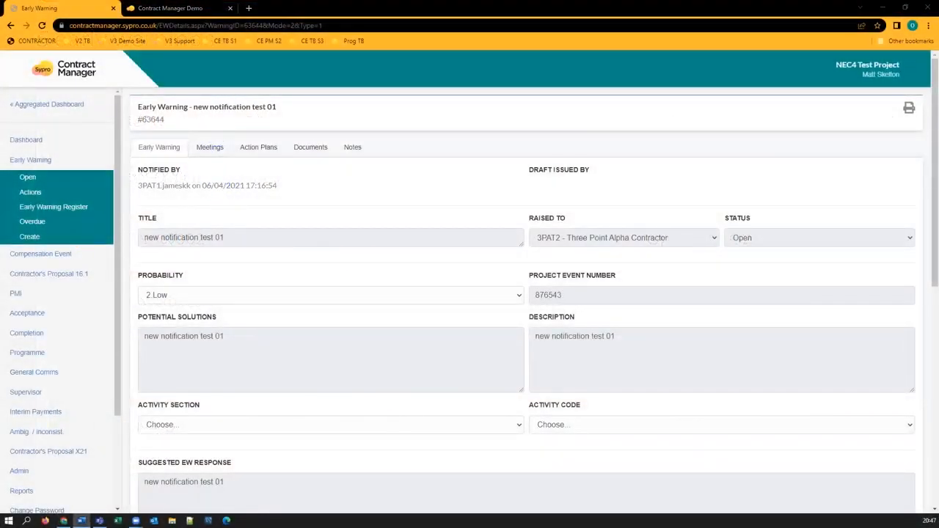
Browse the early warning's Meetings, Action Plans, Documents and Notes tabs, then open EW-00003's Audit view.
left_click(214, 146)
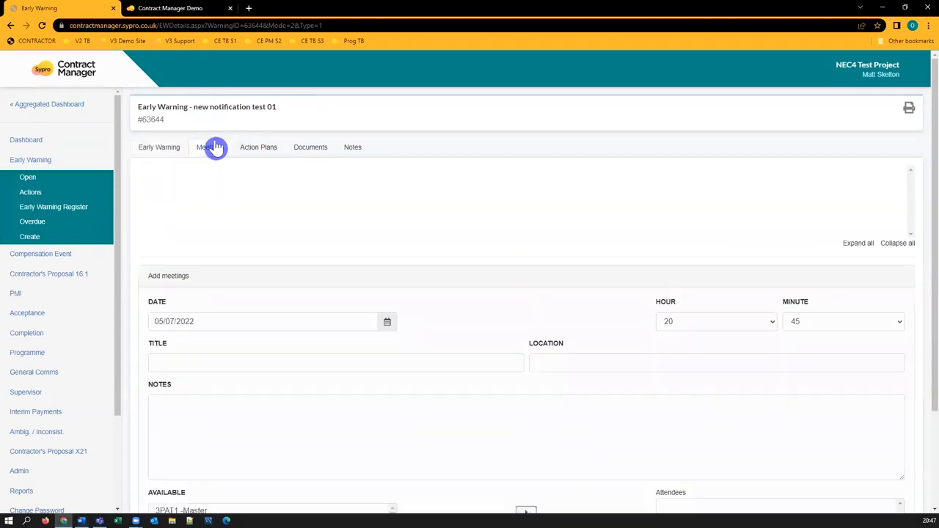
left_click(257, 147)
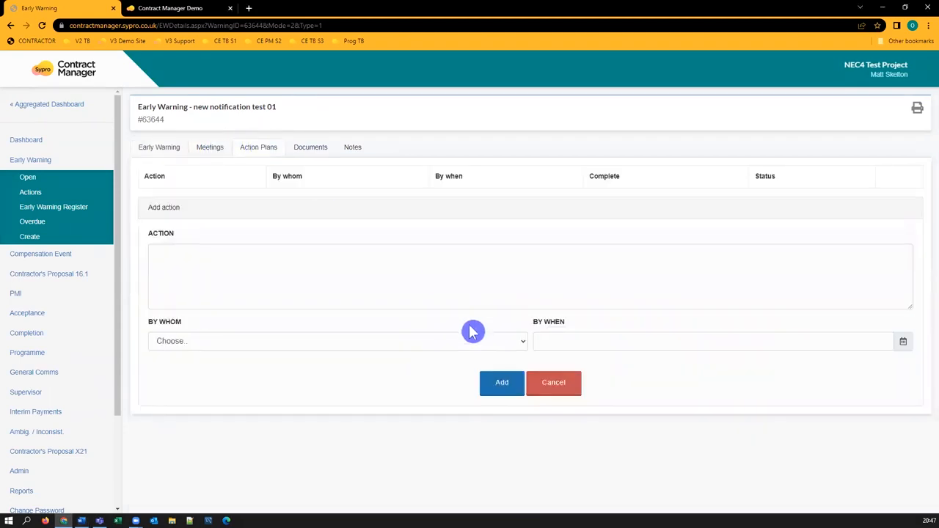
left_click(314, 151)
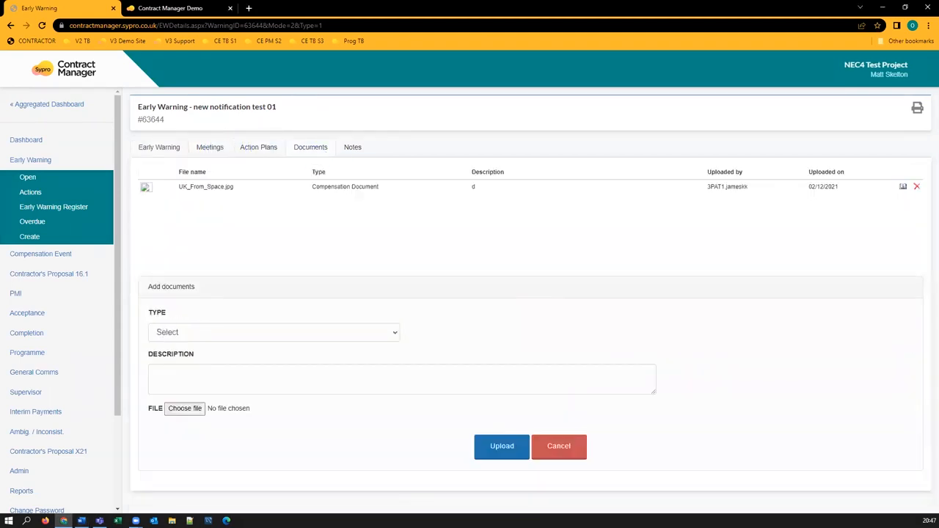
left_click(358, 153)
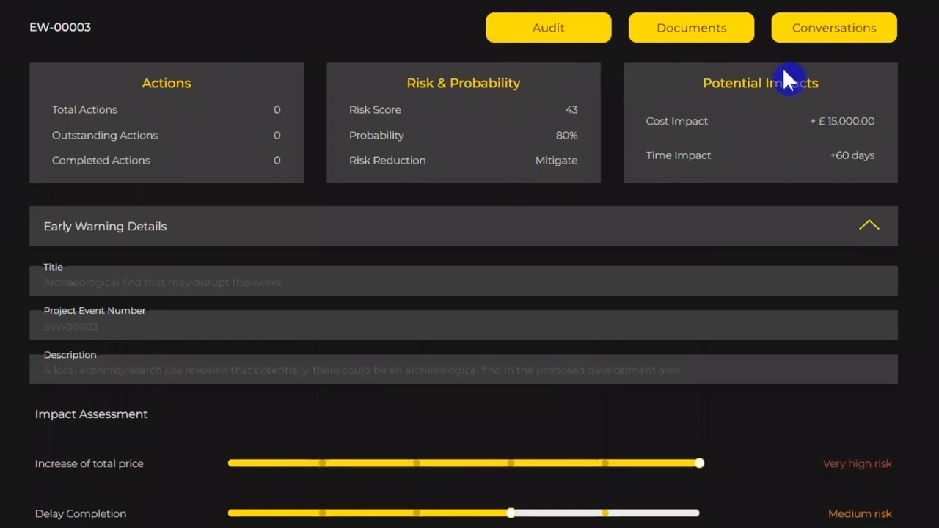
left_click(548, 27)
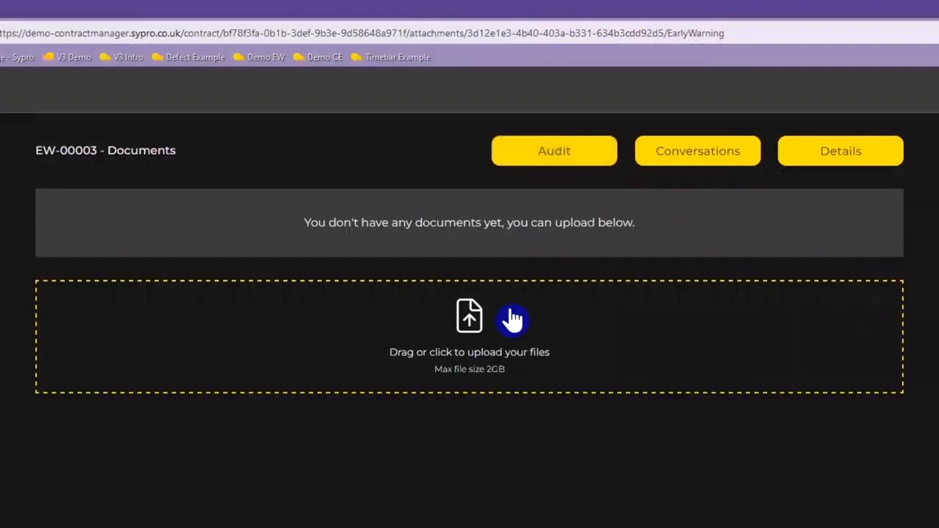
Upload the survey PDF from the V3 folder to EW-00003's documents.
left_click(473, 323)
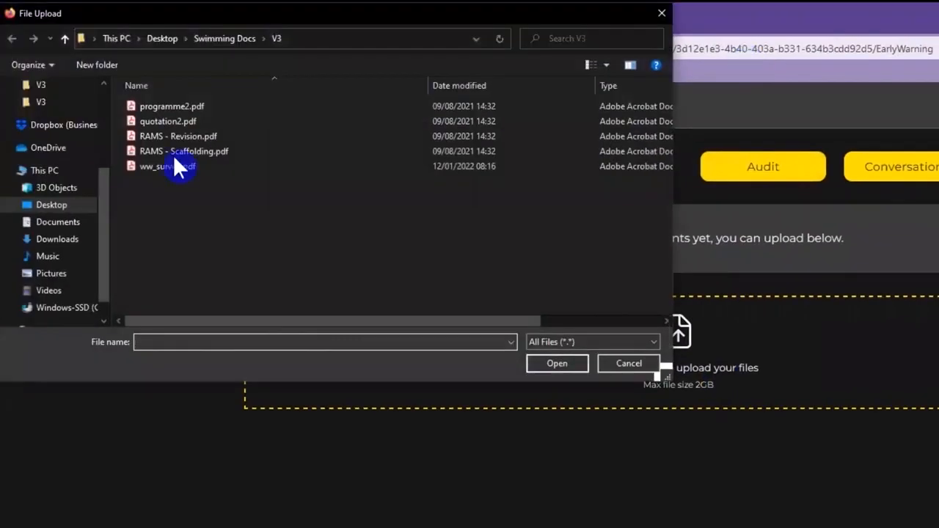
double_click(176, 165)
left_click(595, 388)
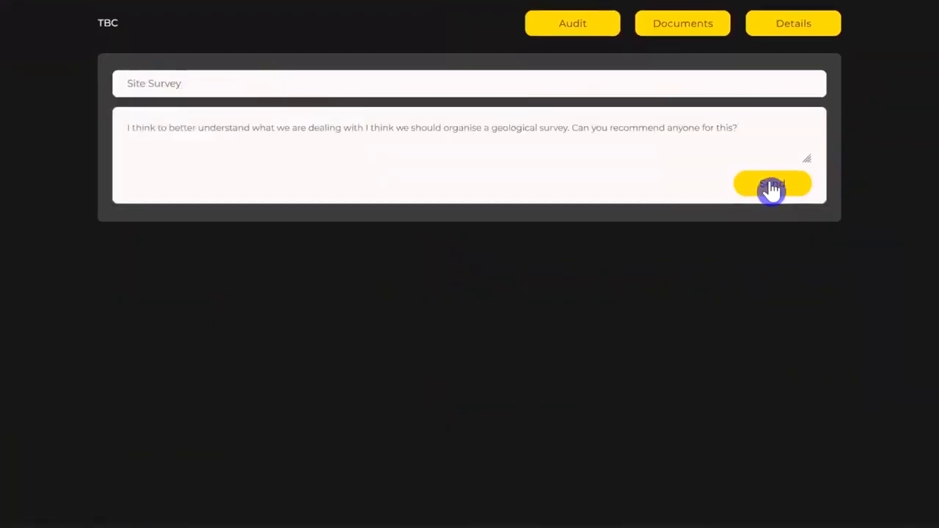
Send conversation messages on the early warning and start a new conversation titled Action for Survey.
left_click(824, 354)
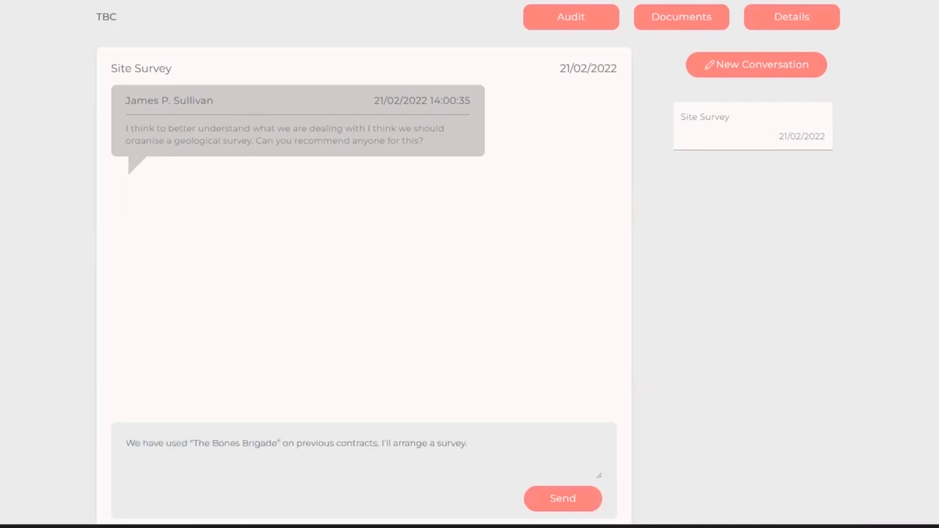
left_click(562, 498)
left_click(732, 71)
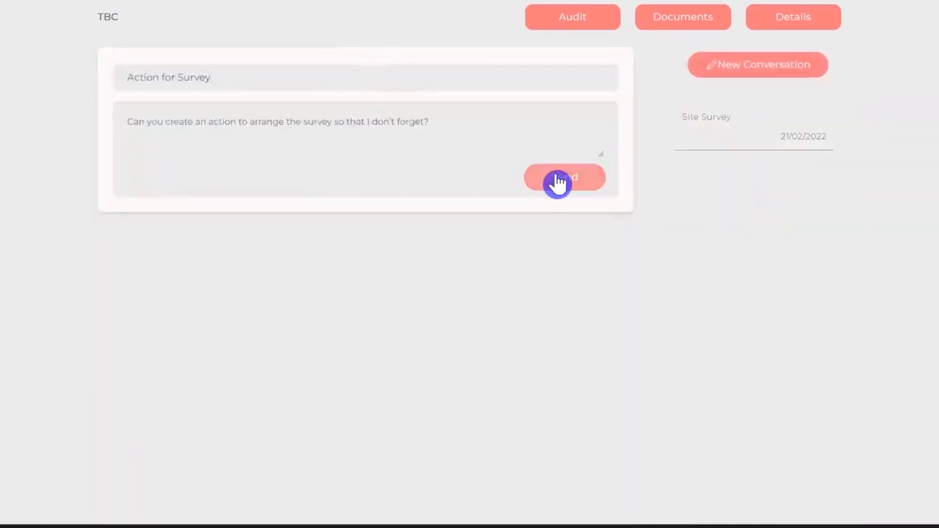
left_click(559, 179)
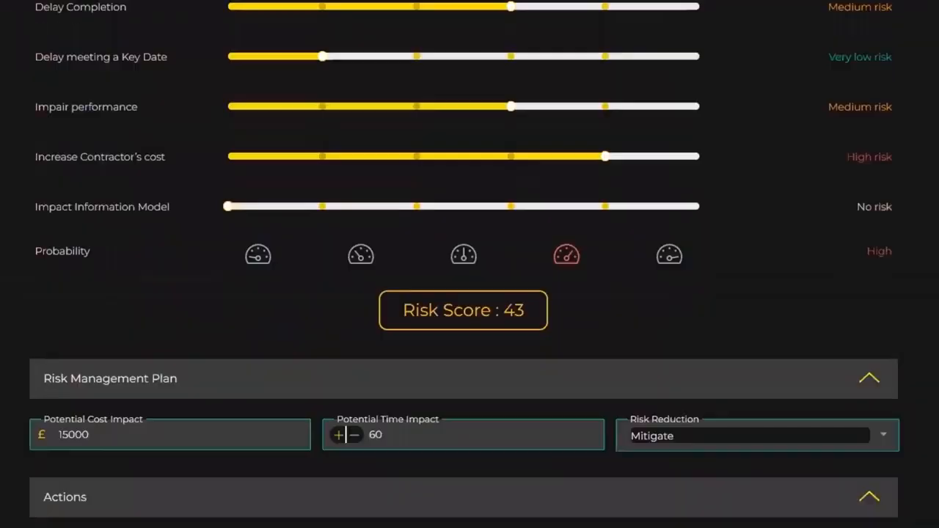
Save the early warning's updated details.
scroll(470, 264, "down", 4)
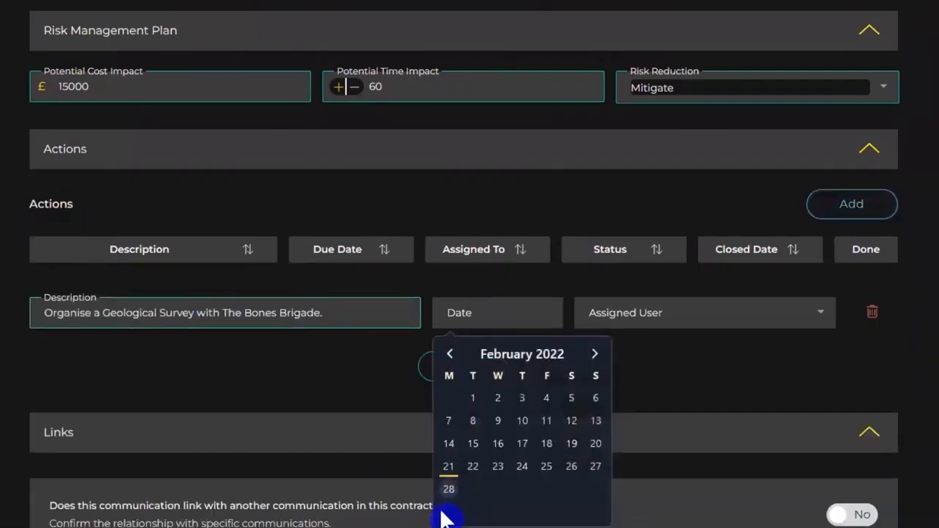
left_click(447, 489)
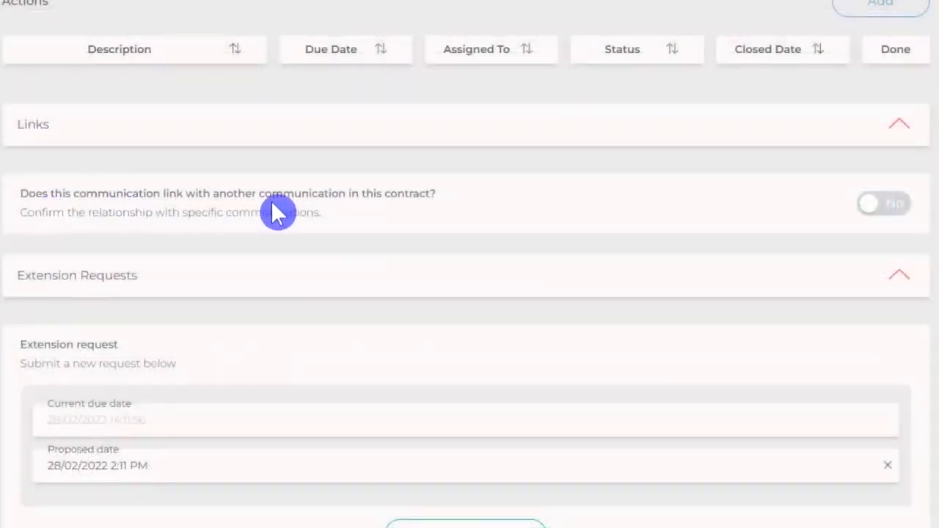
Link the early warning to another EW communication and open the relationship options.
left_click(882, 198)
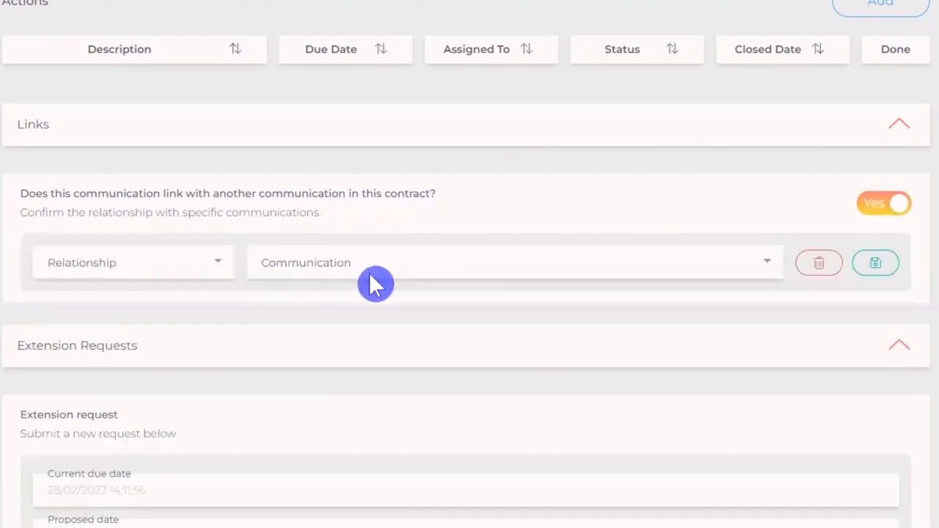
left_click(406, 262)
type("EW")
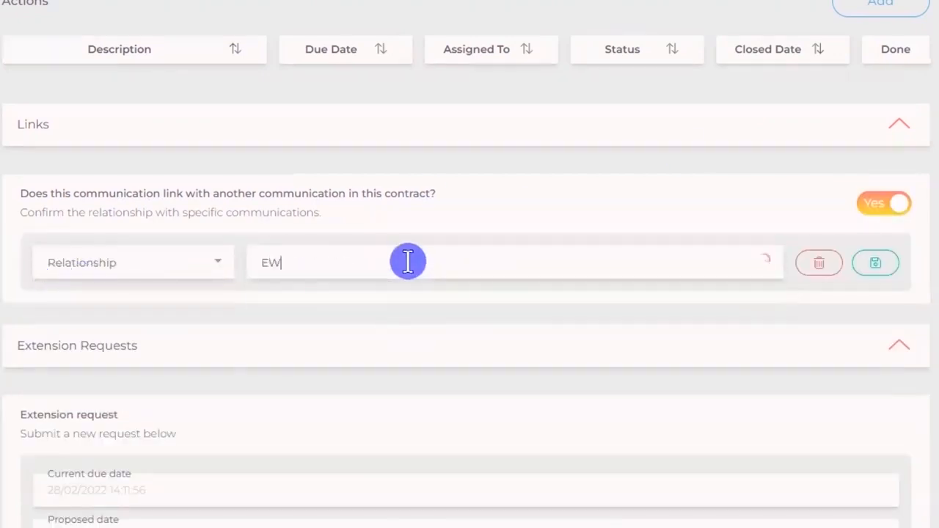
left_click(434, 399)
left_click(133, 263)
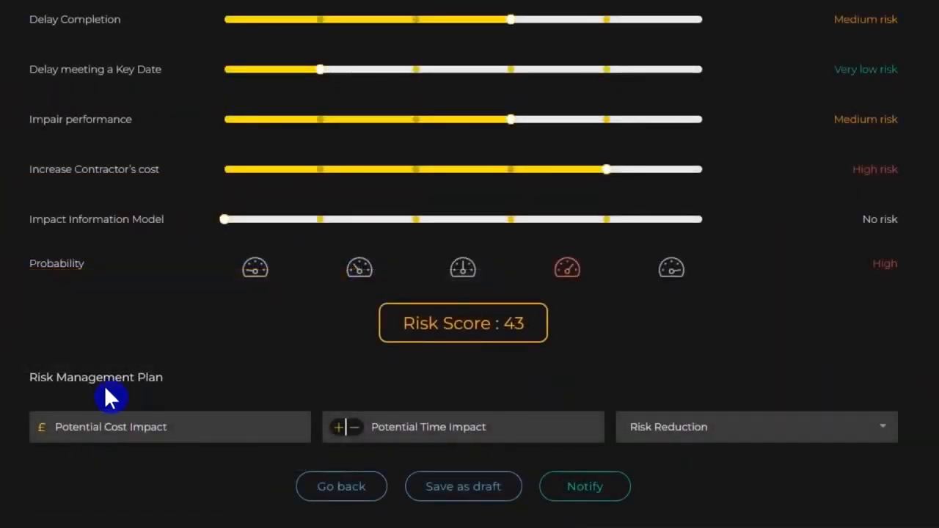
Set the potential cost impact to 15000 and potential time impact to 60, and open the risk reduction options.
left_click(93, 421)
type("15000")
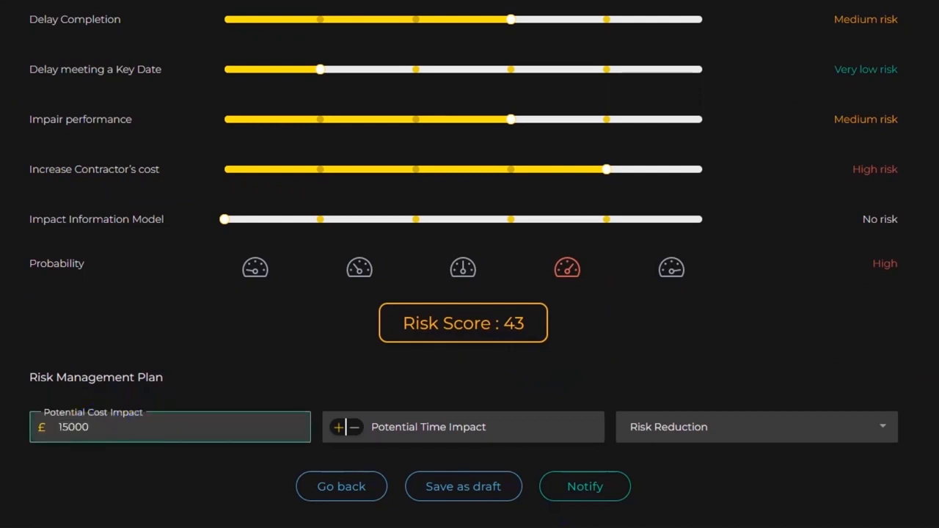
left_click(502, 424)
type("60")
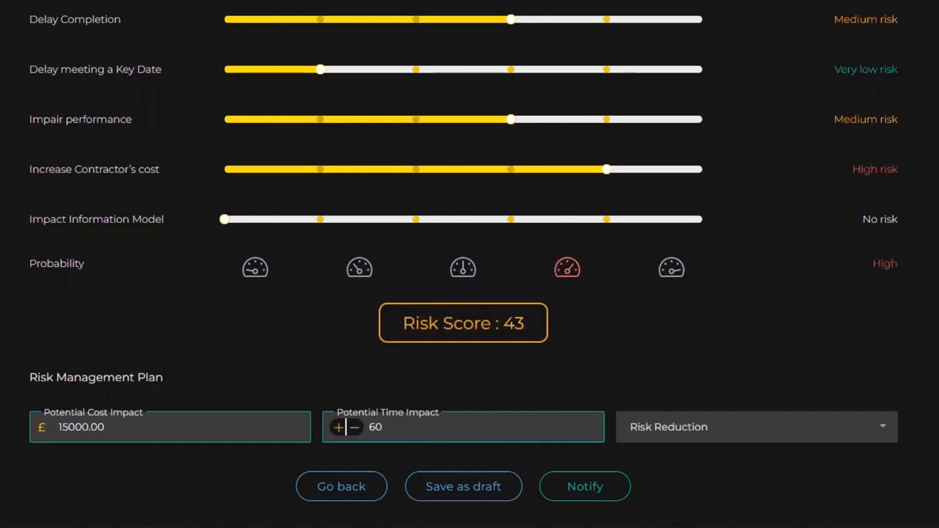
left_click(894, 435)
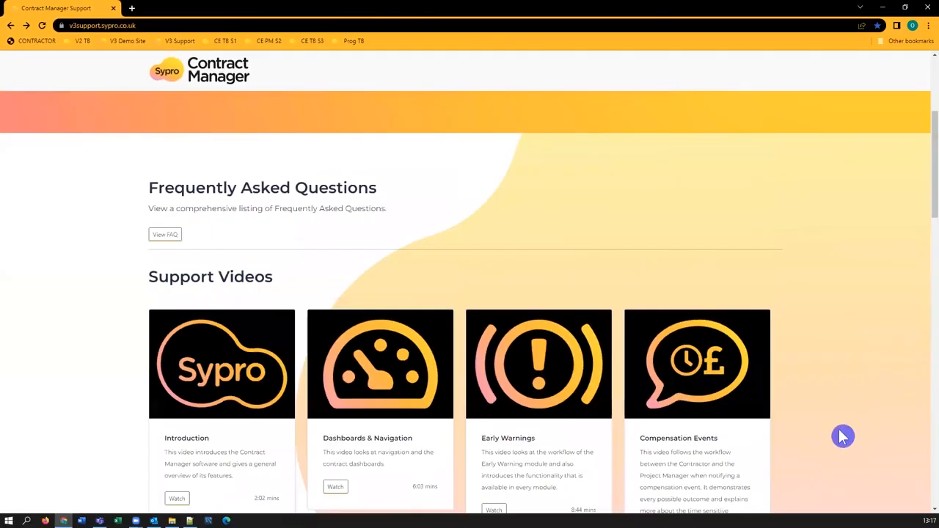
Open the Early Warnings support video on the Contract Manager support site.
scroll(499, 371, "down", 3)
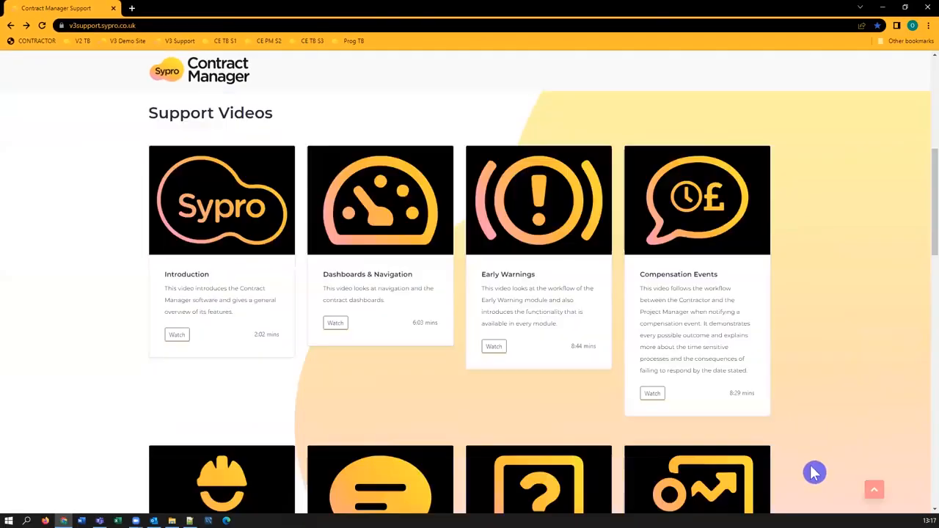
left_click(496, 351)
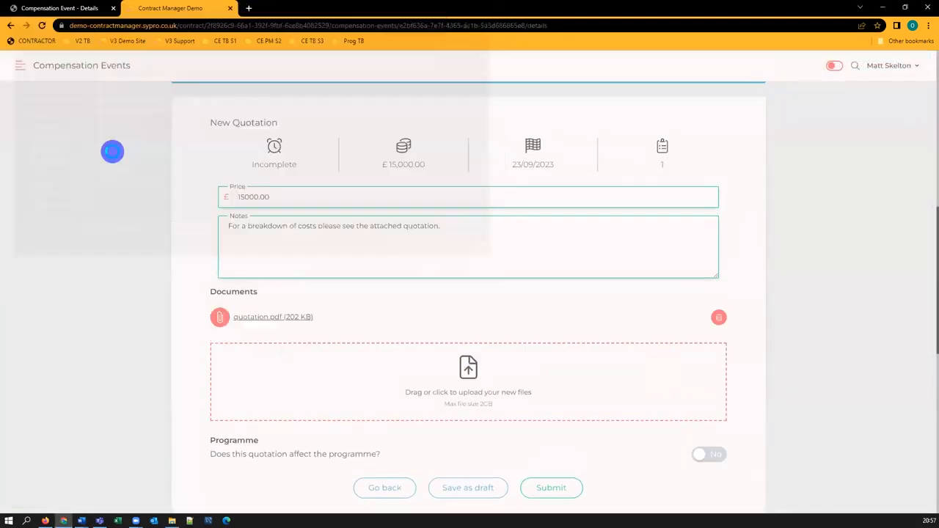
Set the quotation's new completion date to 30/09/2023 and save it as a draft.
scroll(715, 329, "down", 2)
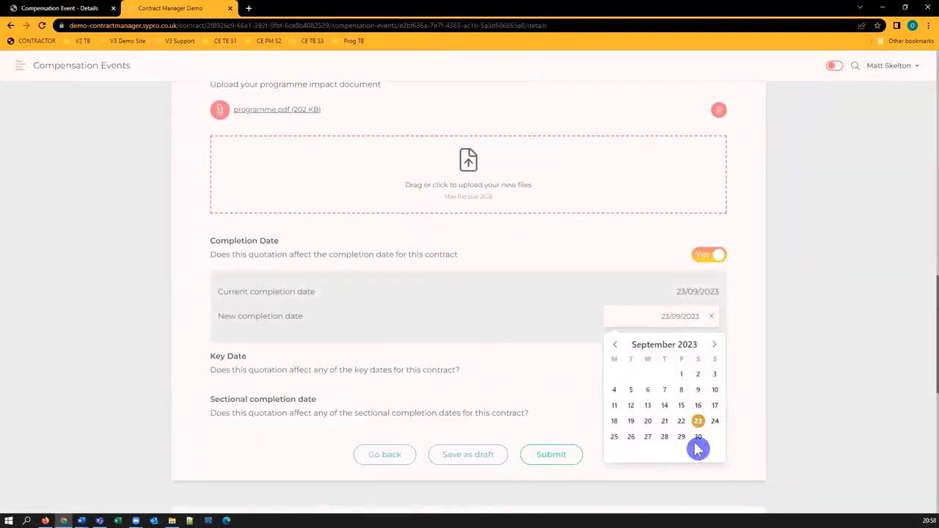
left_click(697, 436)
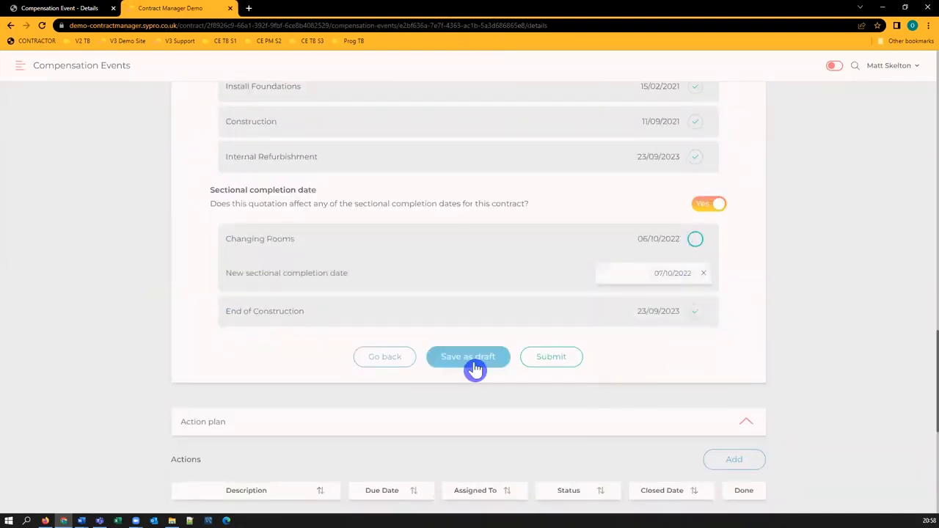
left_click(475, 369)
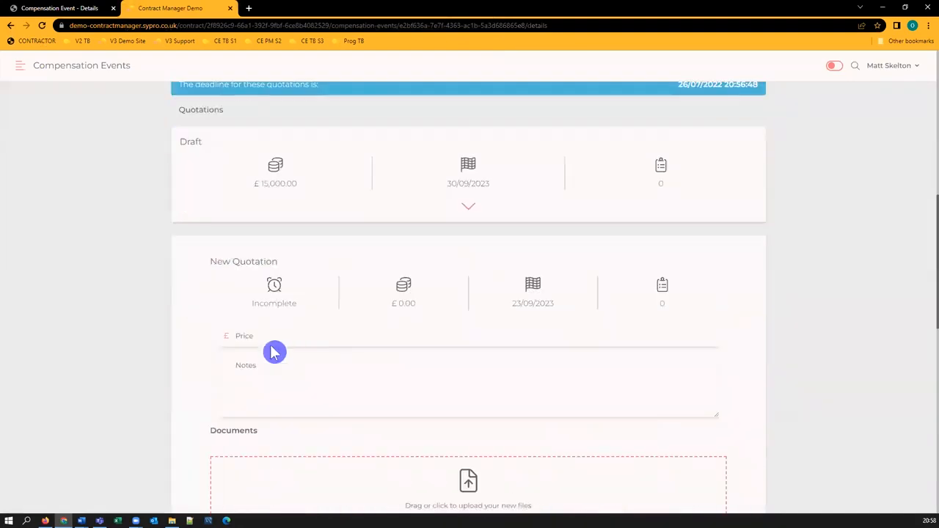
Create another quotation priced 16000 with a new completion date of 24/09/2023 and save it as a draft.
type("16000")
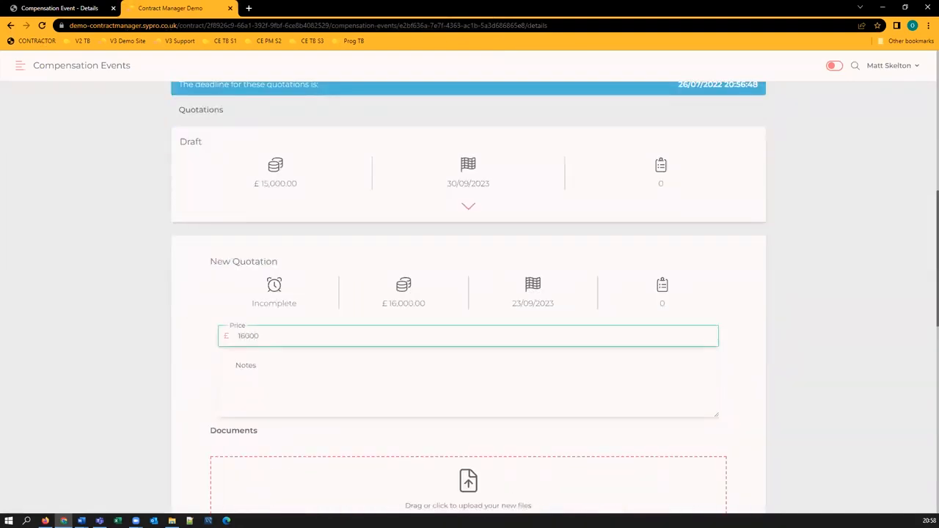
left_click(707, 399)
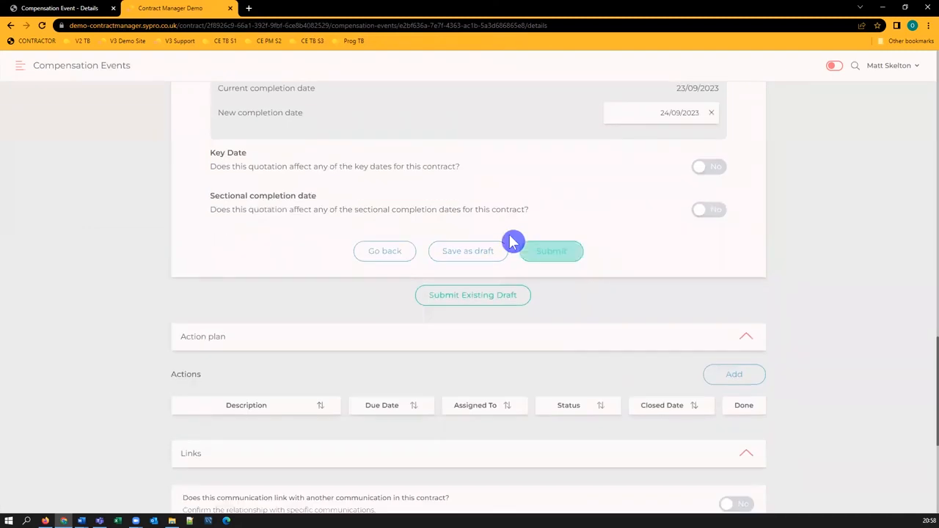
left_click(506, 245)
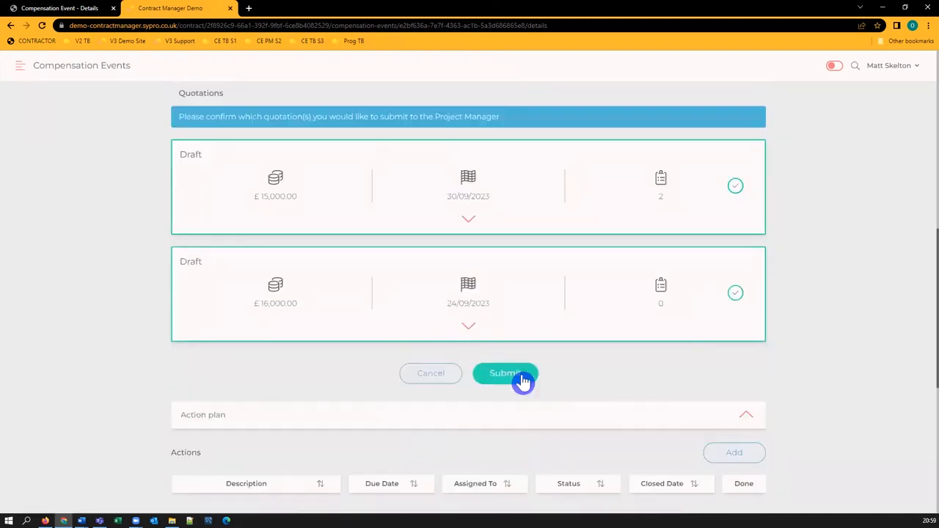
left_click(520, 380)
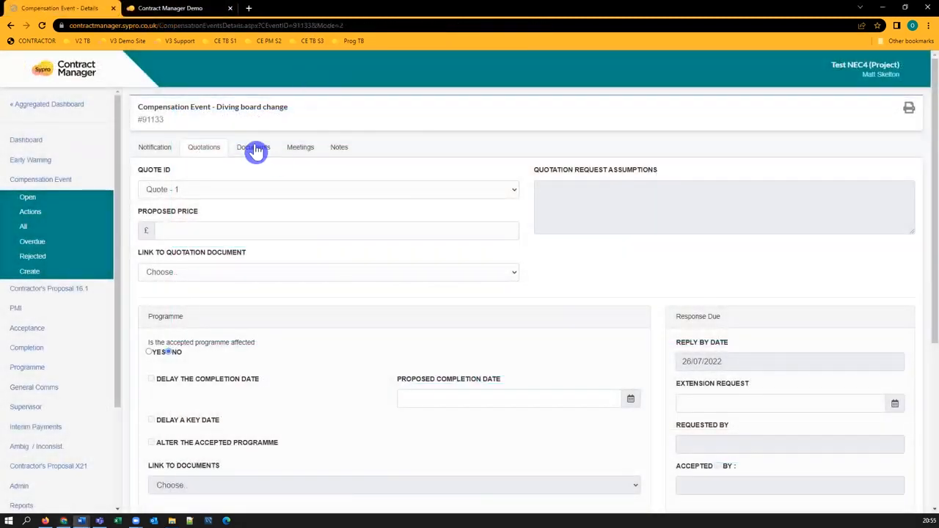
Upload quotation.pdf to the compensation event's documents as a Quotation Document described as quote.
left_click(253, 147)
left_click(273, 331)
left_click(261, 386)
left_click(256, 380)
type("quote")
left_click(180, 411)
double_click(183, 95)
left_click(503, 447)
Upload programme.pdf as a Programme Document described as programme revision.
left_click(260, 332)
left_click(245, 397)
left_click(252, 376)
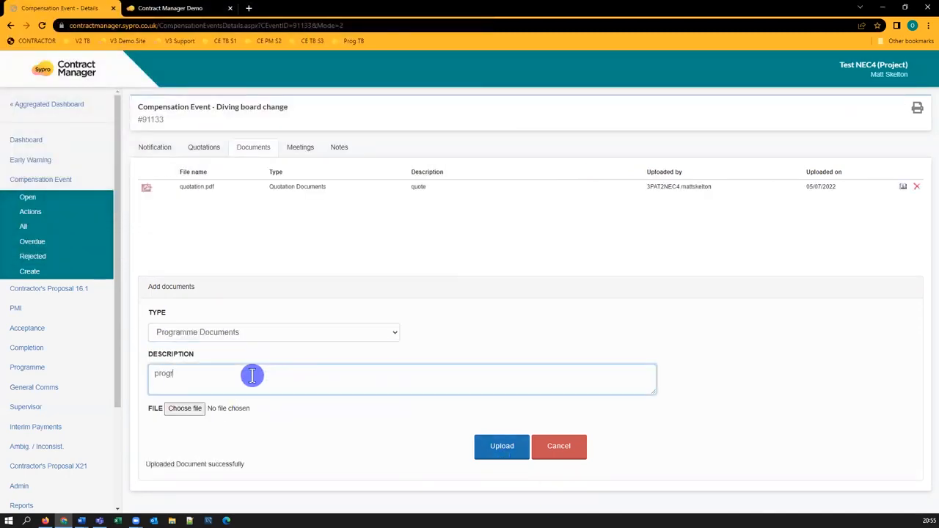
left_click(191, 410)
double_click(120, 132)
left_click(502, 449)
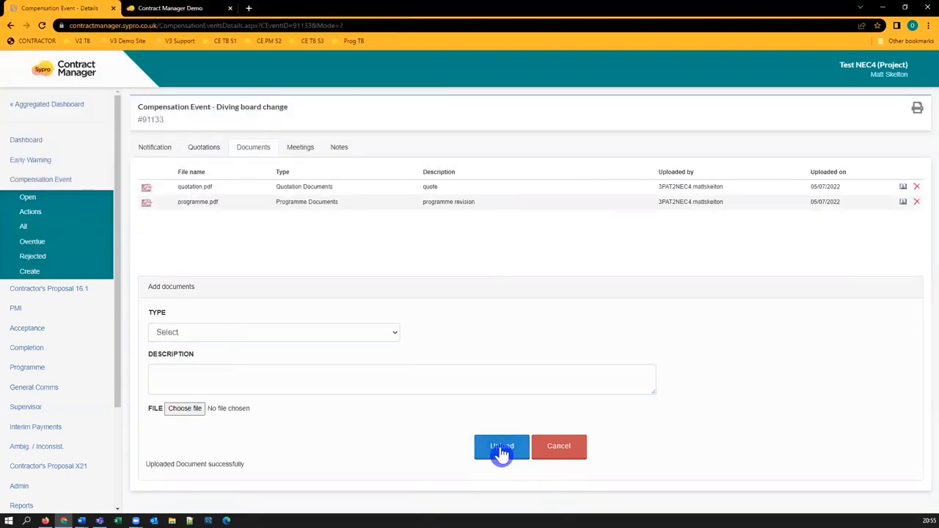
Link the quotation to the quotation.pdf-quote document.
left_click(201, 149)
left_click(225, 233)
left_click(220, 258)
scroll(484, 305, "down", 2)
scroll(468, 275, "up", 1)
left_click(323, 224)
left_click(316, 249)
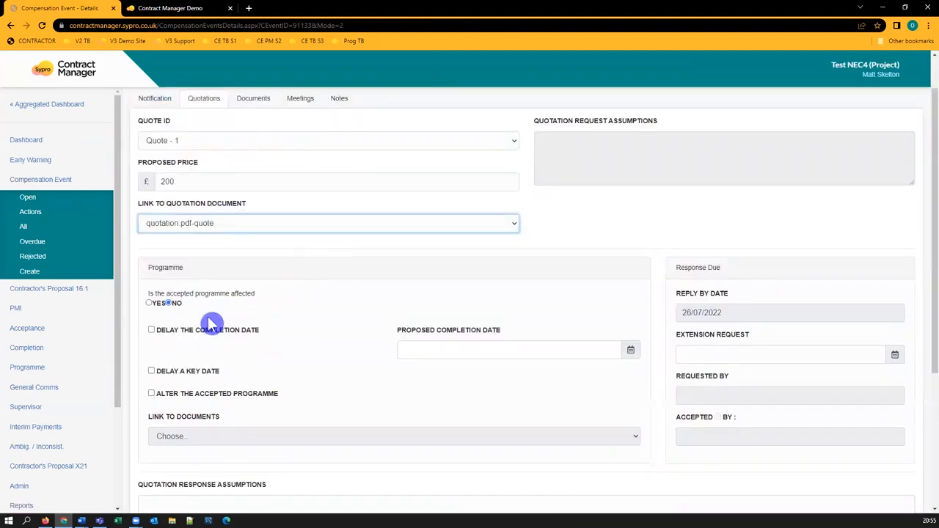
Mark the programme as affected, tick Delay a Key Date and Alter the Accepted Programme, link programme.pdf-programme revision, and update.
left_click(150, 303)
left_click(151, 330)
left_click(630, 350)
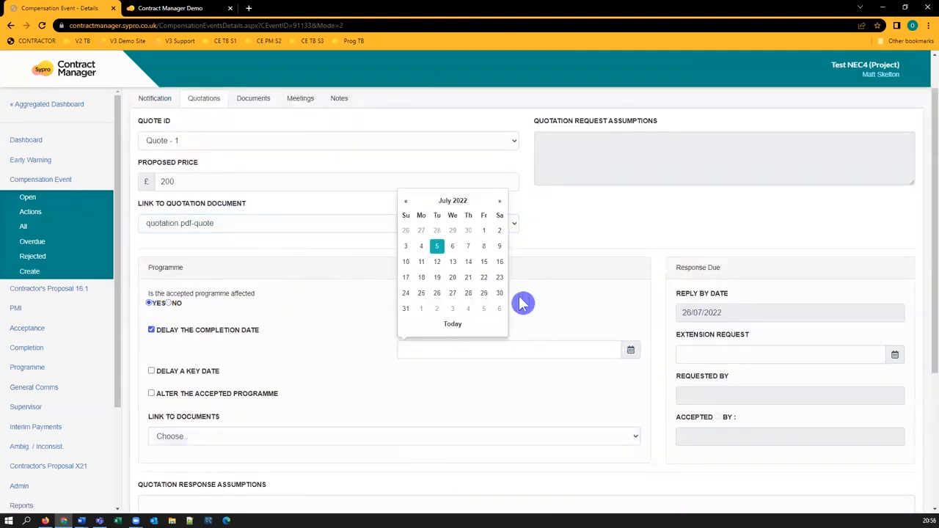
left_click(151, 330)
left_click(151, 371)
left_click(151, 394)
left_click(440, 436)
left_click(440, 466)
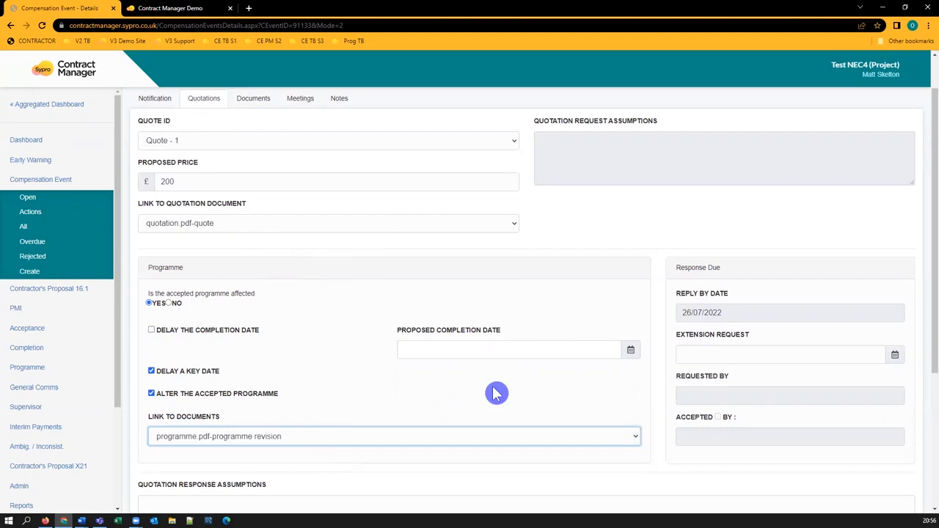
scroll(475, 332, "down", 3)
left_click(475, 491)
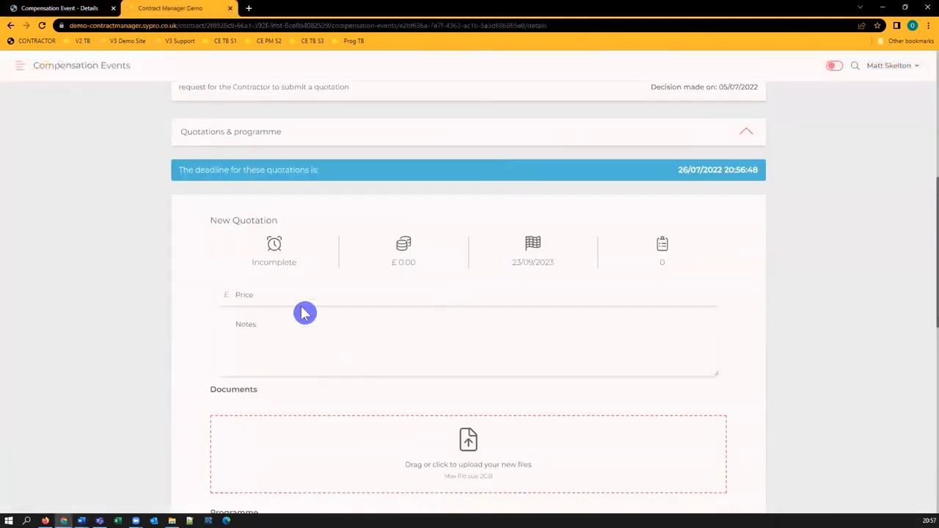
Enter a new quotation priced 15000 and attach quotation.pdf to it.
left_click(305, 297)
type("15000")
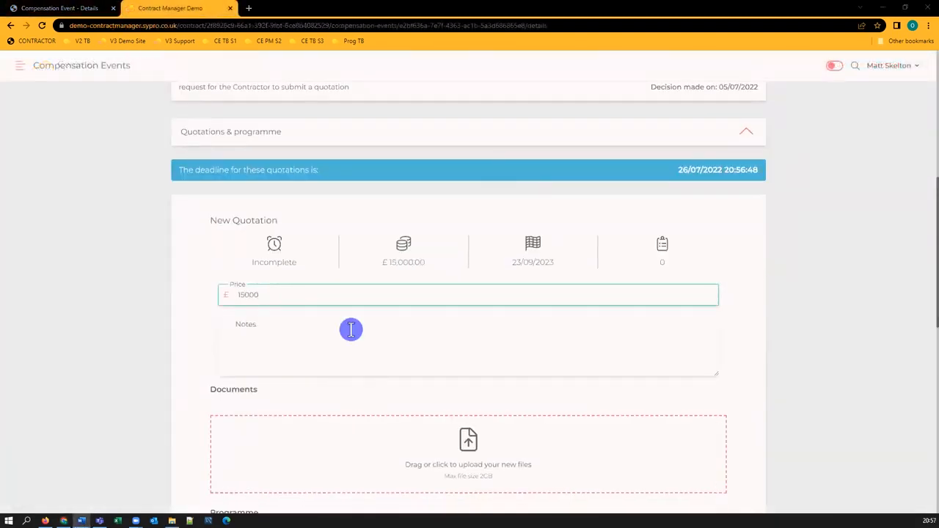
left_click(113, 154)
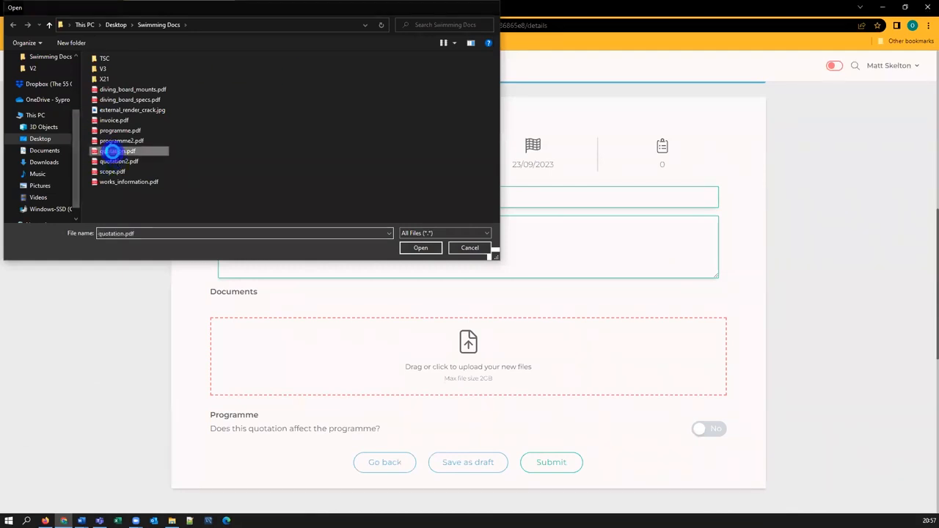
double_click(114, 157)
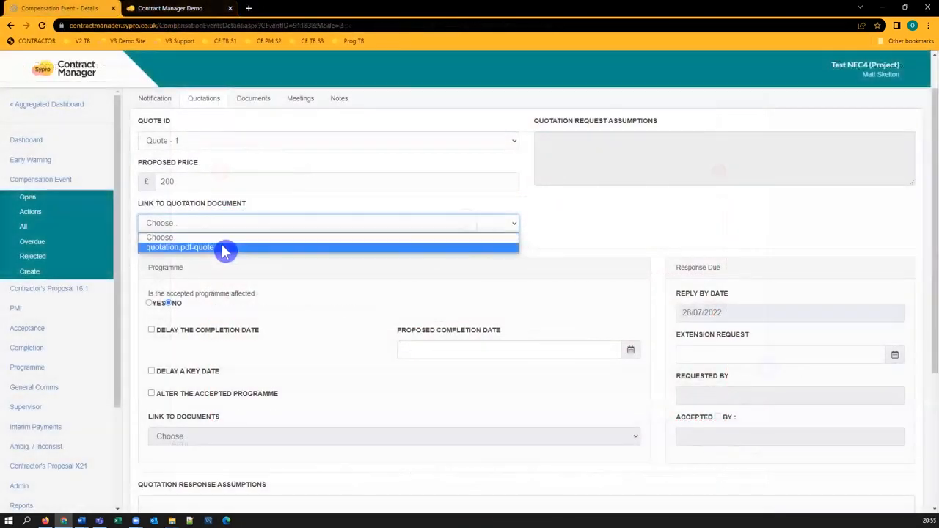
left_click(224, 251)
Mark the accepted programme as affected and link the programme.pdf-programme revision document to the quotation.
left_click(149, 303)
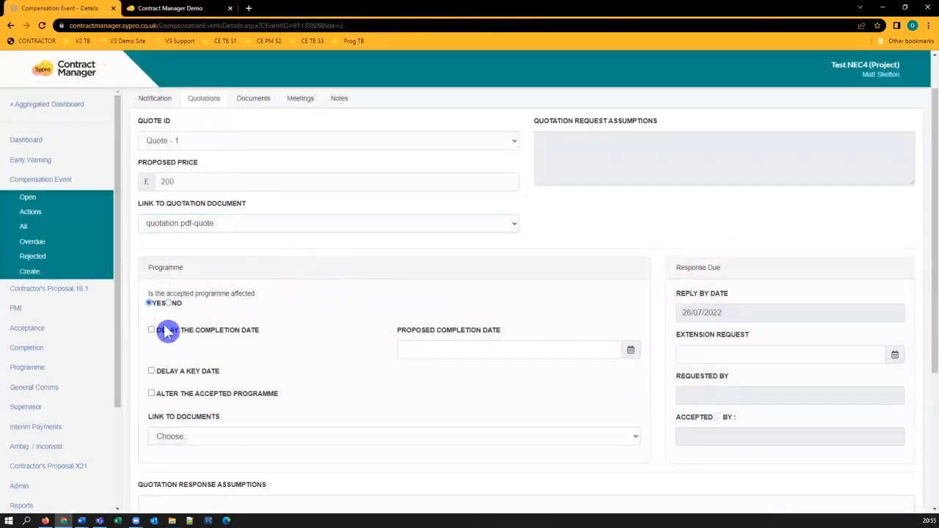
left_click(631, 350)
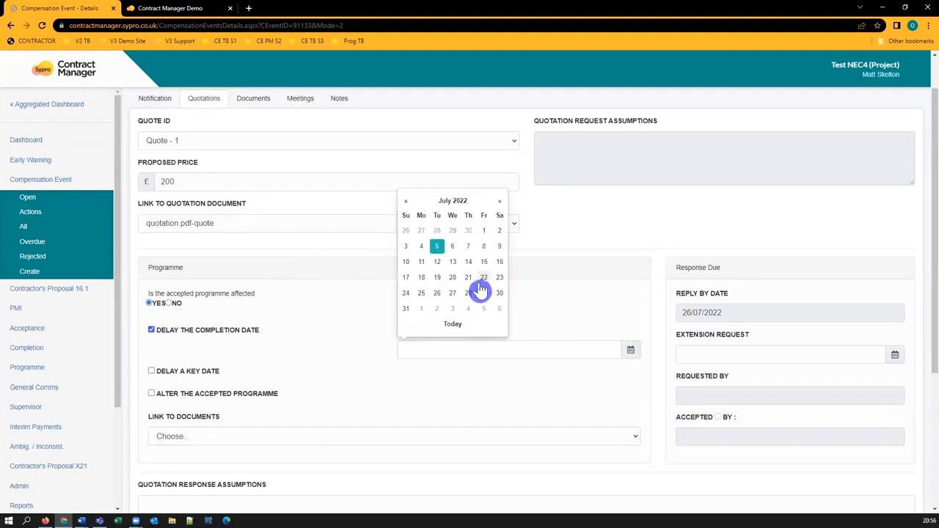
left_click(151, 330)
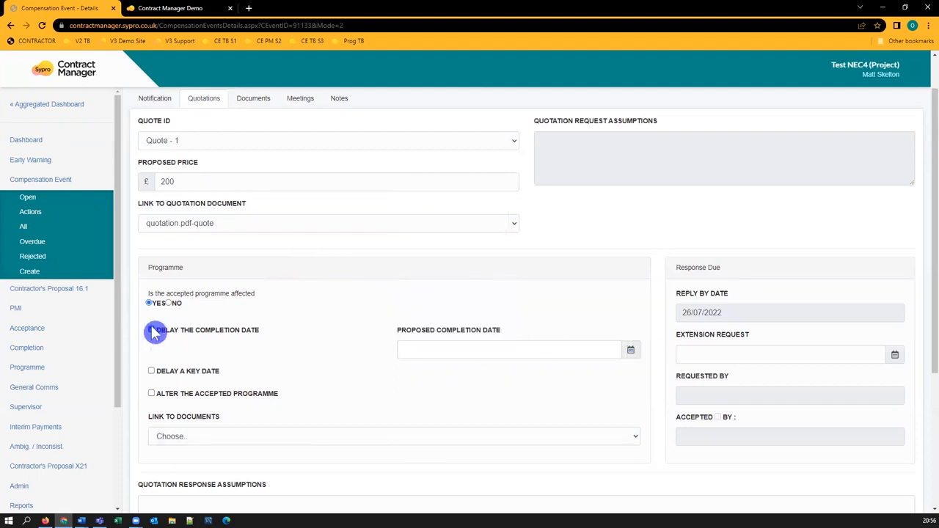
left_click(331, 438)
left_click(316, 463)
scroll(529, 374, "down", 3)
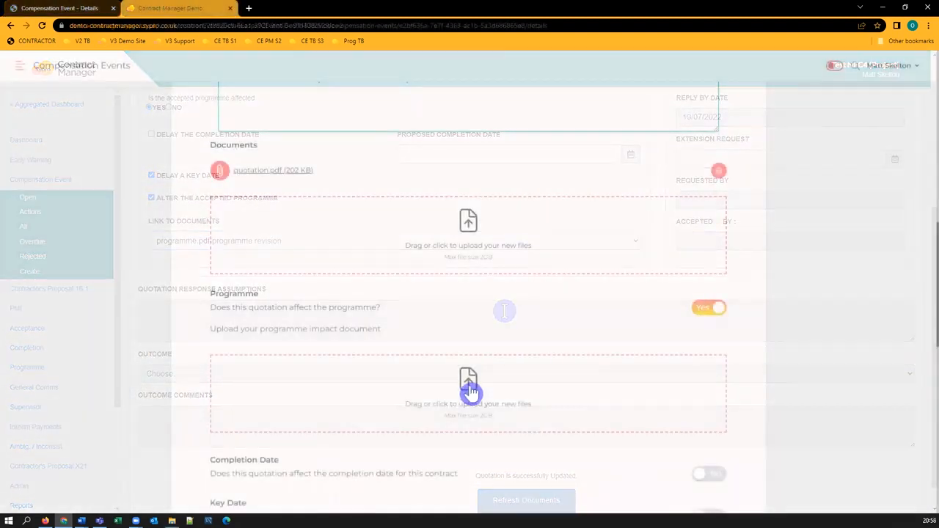
Attach programme.pdf as the programme impact document and set a new completion date of 30/09/2023.
left_click(470, 392)
double_click(109, 133)
scroll(506, 322, "down", 5)
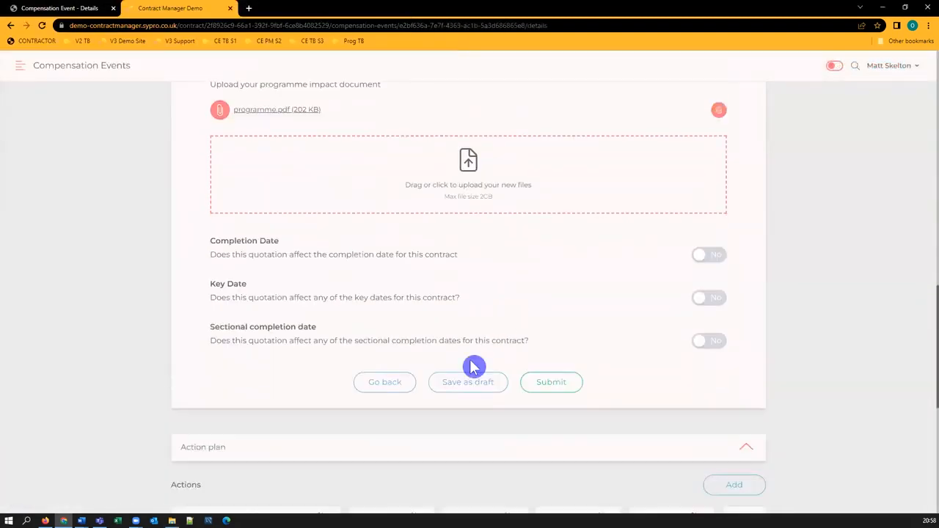
left_click(708, 256)
left_click(694, 320)
left_click(698, 434)
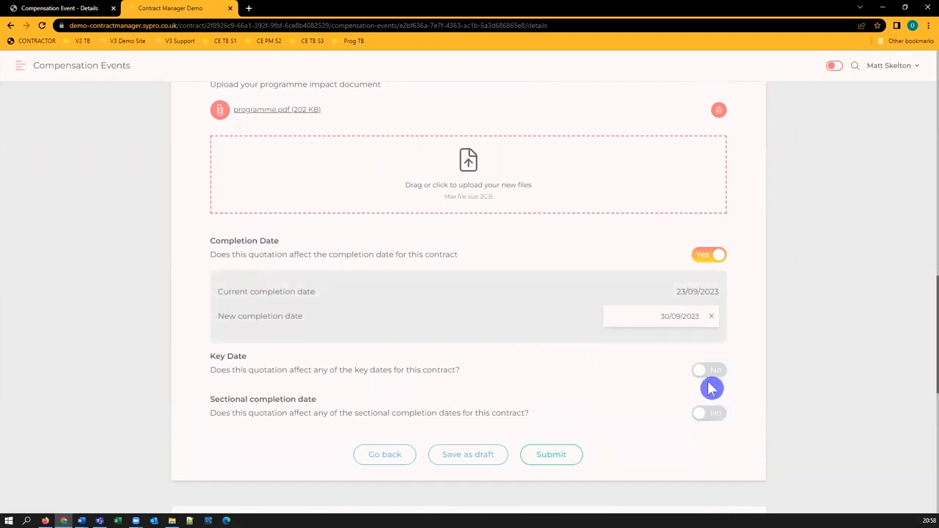
Mark the key dates as affected and pick a new key date for Excavate site from the calendar.
left_click(709, 369)
scroll(765, 379, "down", 2)
left_click(697, 260)
left_click(665, 294)
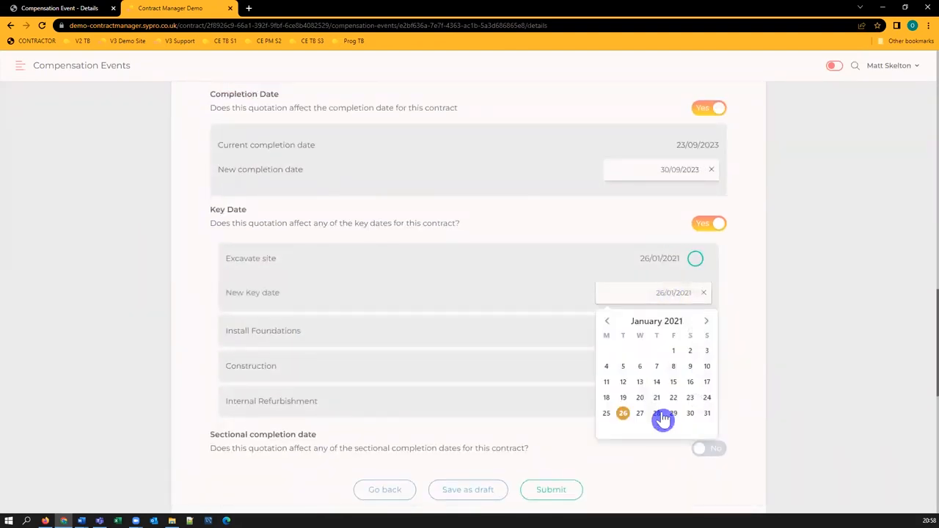
left_click(661, 413)
Mark the sectional completion dates as affected and pick a new October 2022 date for Changing Rooms.
scroll(738, 367, "down", 2)
left_click(710, 352)
scroll(708, 345, "down", 3)
left_click(693, 240)
left_click(674, 273)
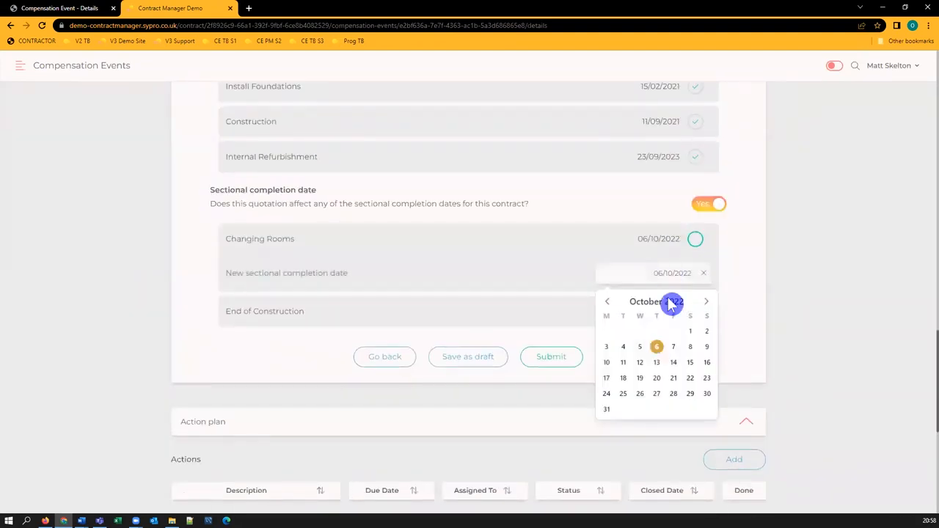
left_click(678, 354)
left_click(473, 362)
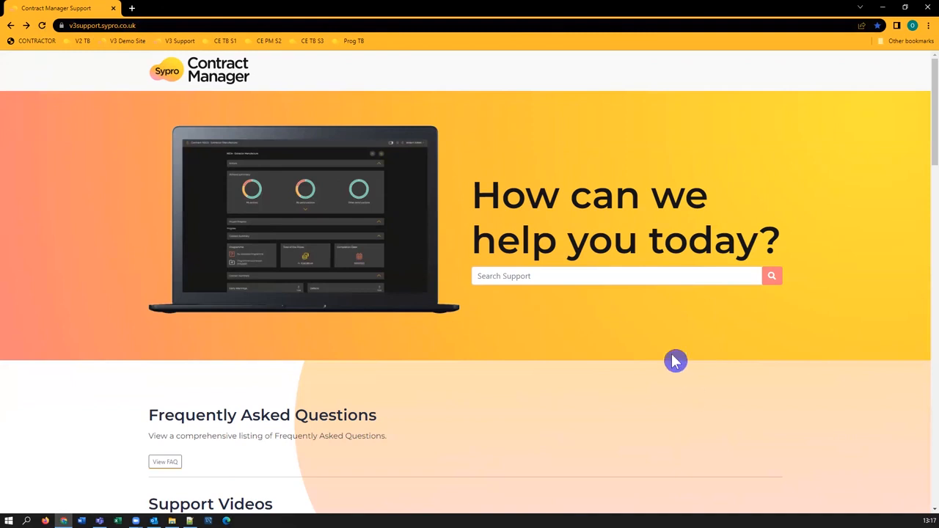
scroll(692, 398, "down", 3)
scroll(779, 342, "down", 3)
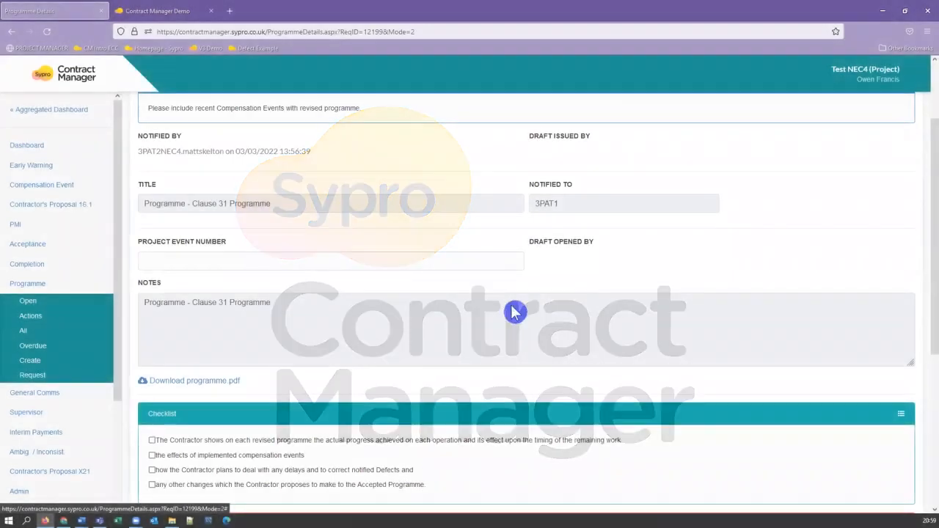
scroll(452, 309, "down", 3)
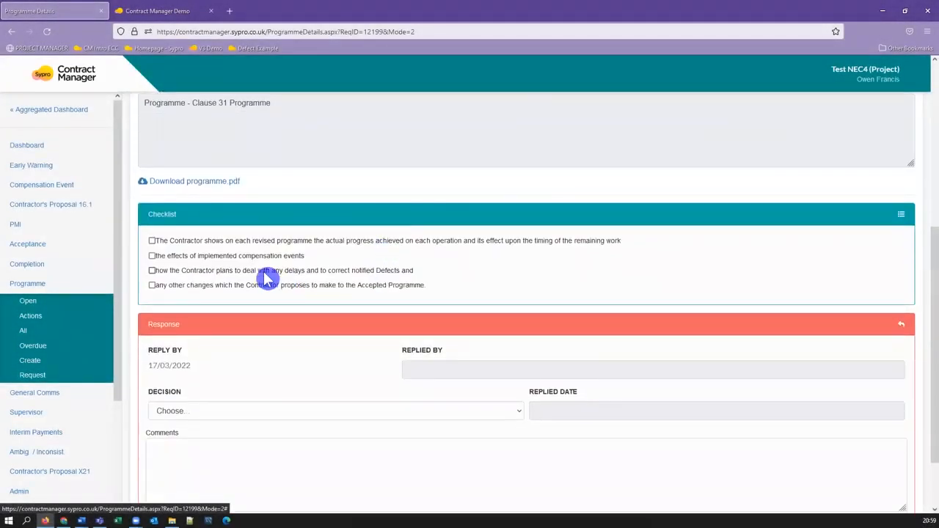
Tick the first programme checklist item and choose a response decision for the programme.
left_click(152, 241)
left_click(345, 411)
left_click(345, 437)
scroll(300, 447, "down", 1)
left_click(537, 477)
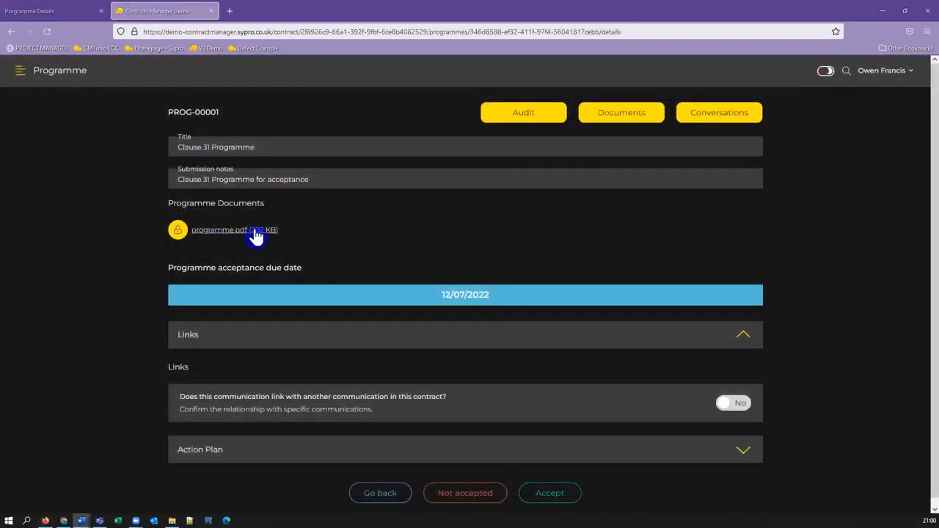
Try to accept the programme, then back out of the confirmation.
left_click(570, 502)
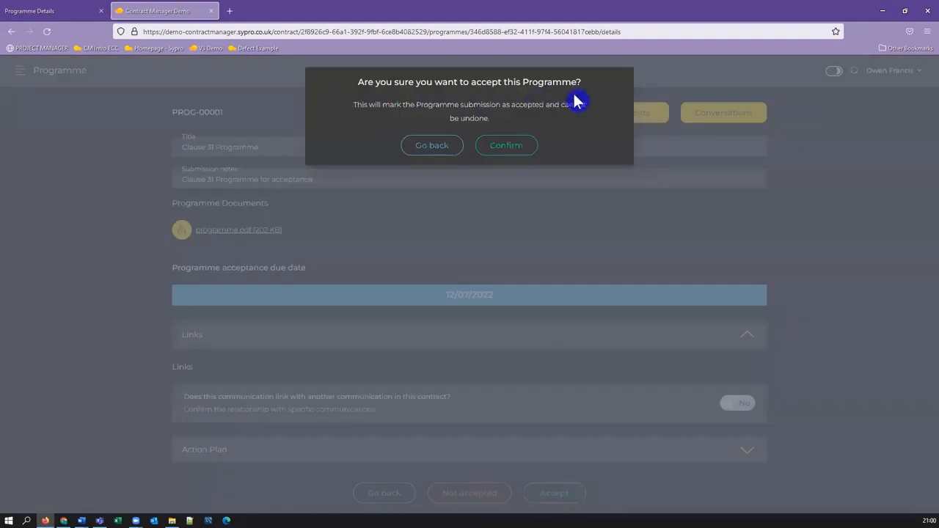
left_click(437, 156)
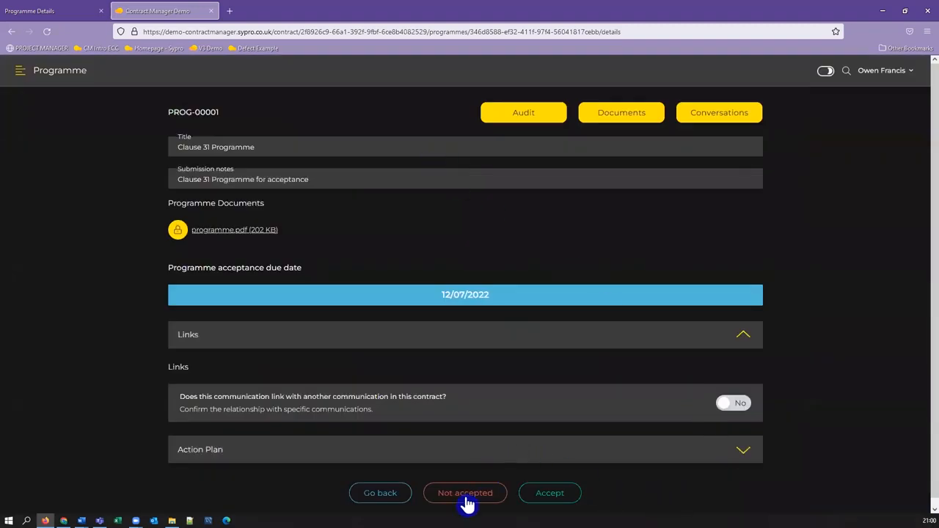
Mark the programme as not accepted, citing not practical, not complying with the Scope and missing required information.
left_click(465, 494)
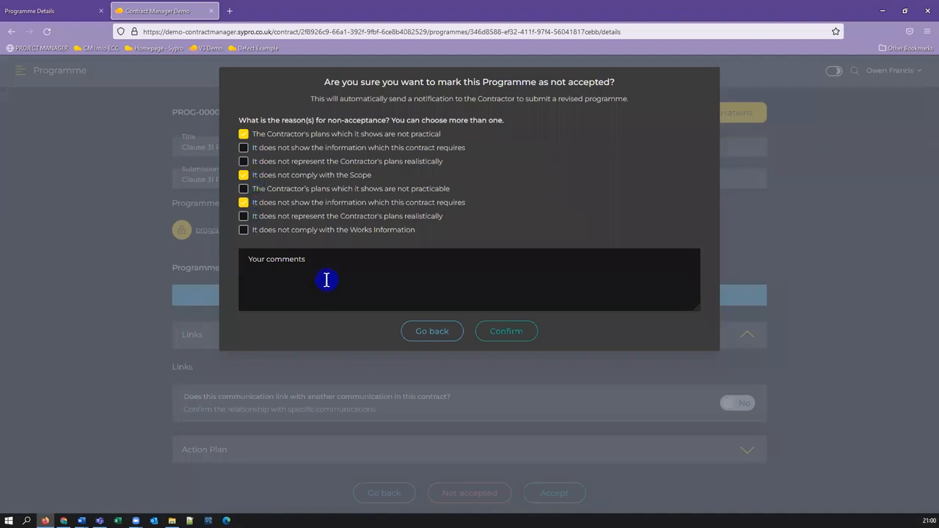
left_click(287, 268)
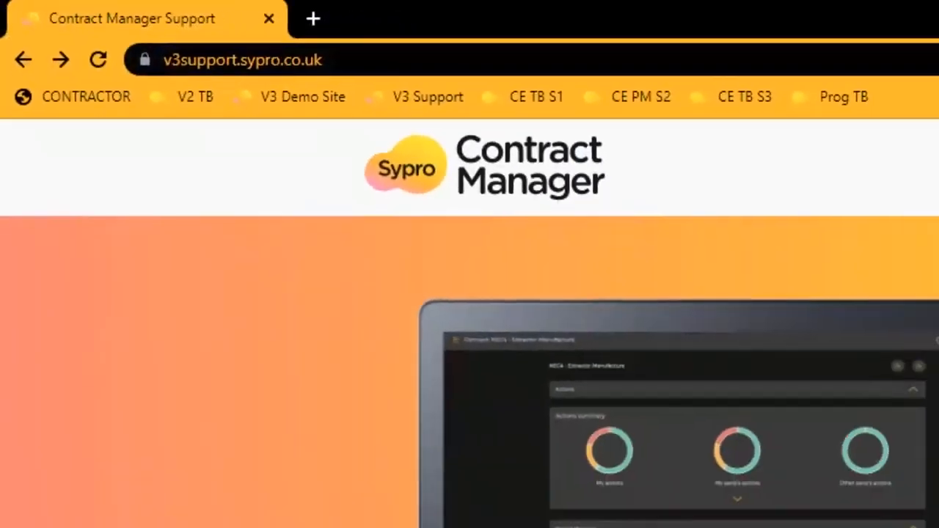
scroll(832, 354, "down", 8)
scroll(832, 353, "down", 6)
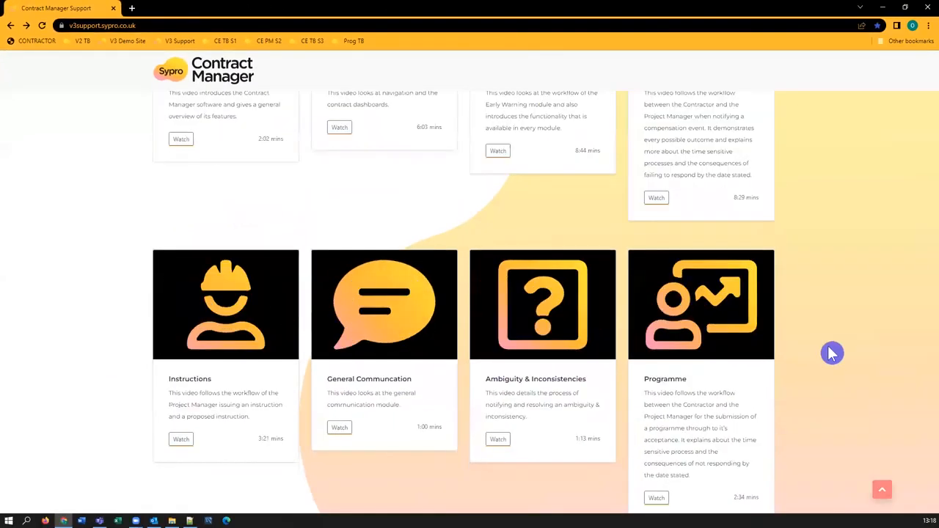
scroll(832, 354, "down", 2)
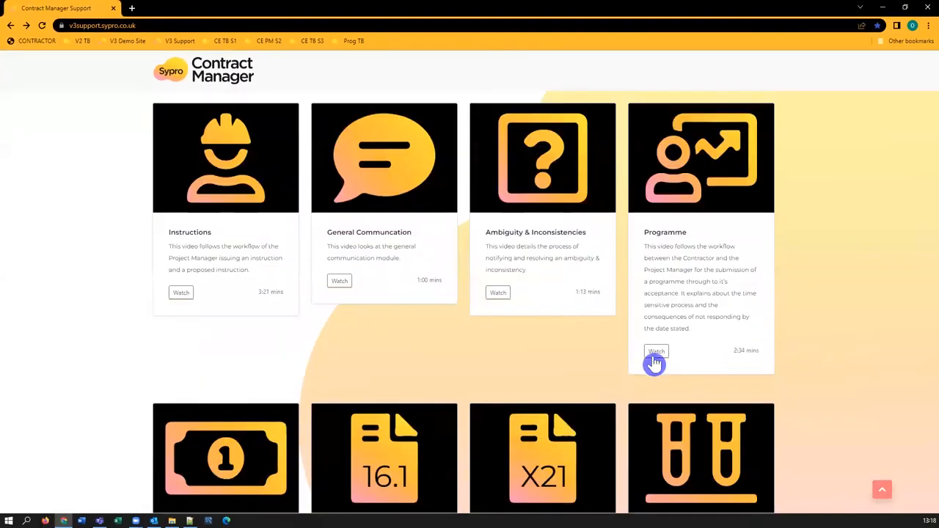
left_click(654, 360)
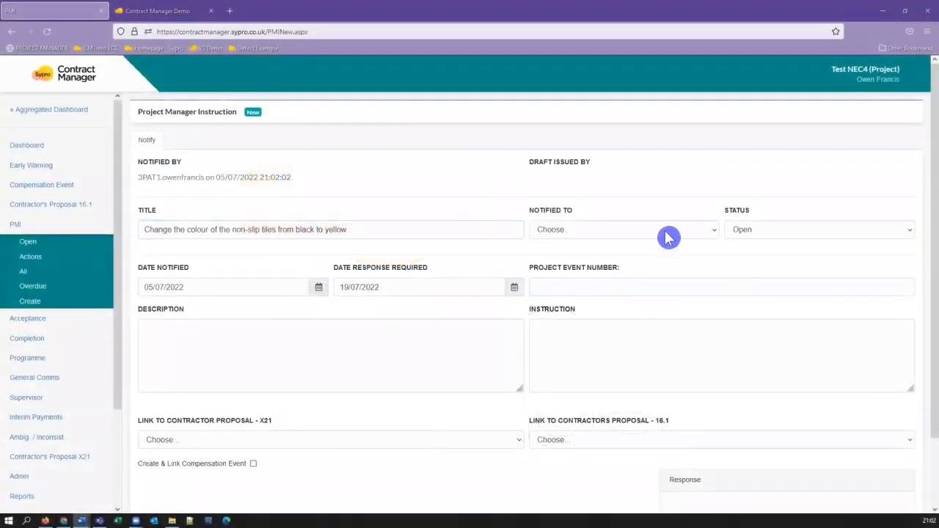
Set the instruction's notified-to party to 3PAT2NEC4 - Three Point Alpha Contractor.
left_click(665, 237)
left_click(624, 261)
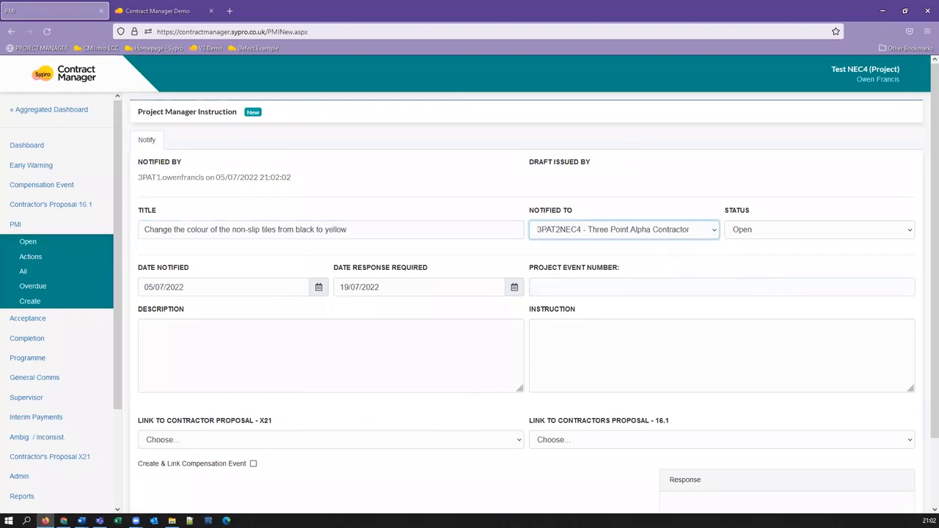
Enter the instruction description about changing non-slip tiles from black to yellow and the instruction text.
left_click(264, 366)
type("The client has decided that the colour of the non-slip tiles should change from black to yellow.")
left_click(623, 355)
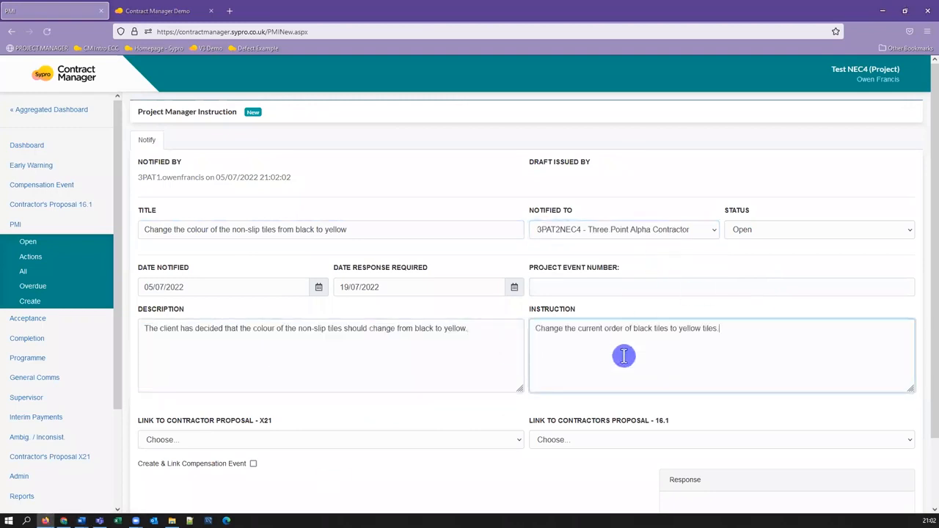
type("Change the current order of black tiles to yellow tiles.")
Tick Create & Link Compensation Event and save the instruction.
scroll(595, 426, "down", 2)
left_click(254, 386)
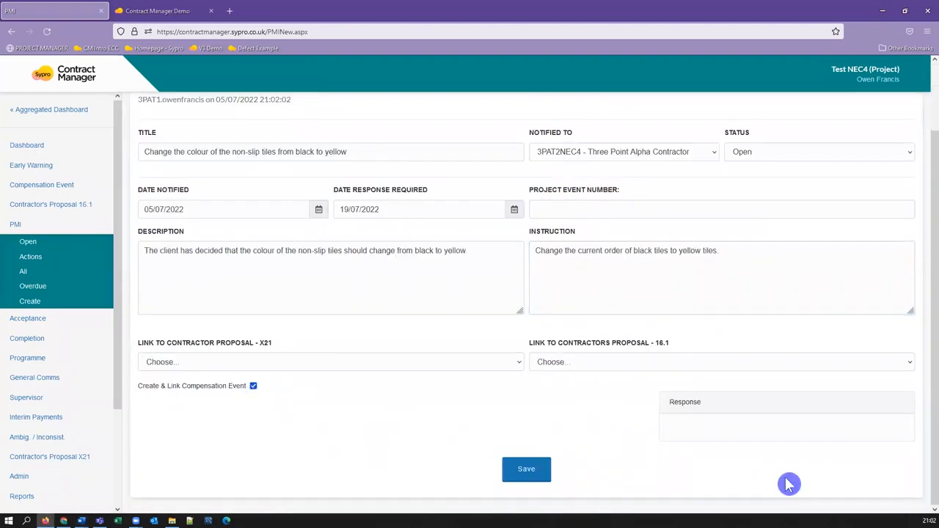
left_click(526, 470)
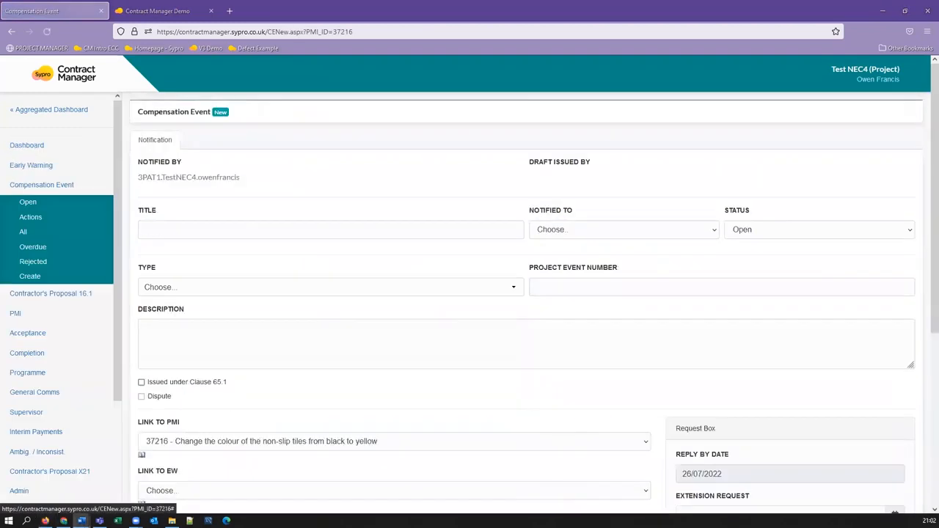
Title the compensation event "Change the order of black tiles to yellow." and notify 3PAT2NEC4 - Three Point Alpha Contractor.
left_click(200, 230)
type("Change the order of black tiles to yellow.")
left_click(609, 233)
left_click(572, 248)
Choose event type 60.1(8), enter a description requesting a quote, and tick Issued under Clause 65.1.
left_click(328, 287)
left_click(170, 375)
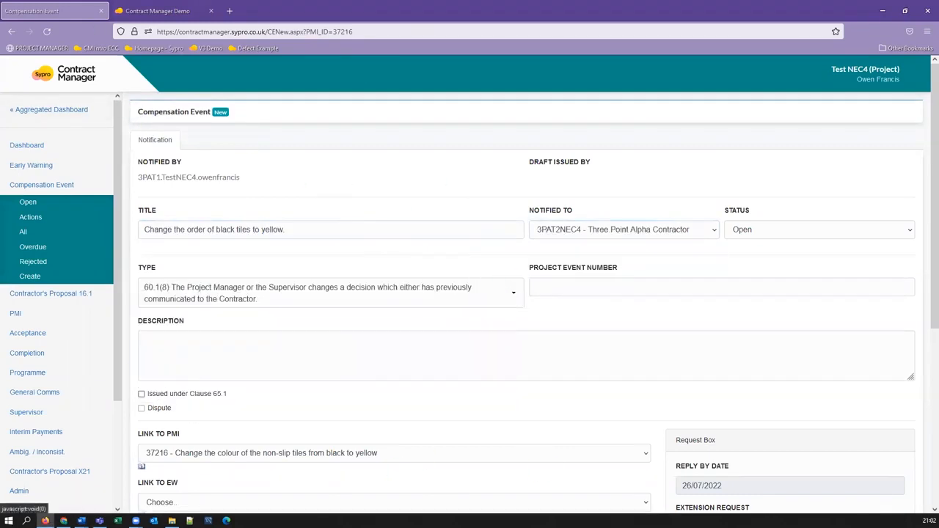
left_click(142, 394)
scroll(396, 400, "down", 3)
scroll(459, 397, "down", 1)
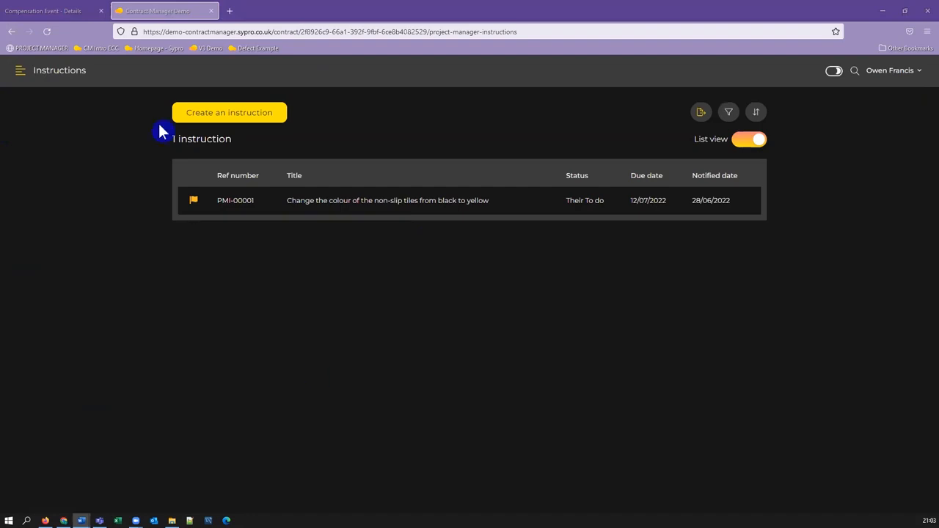
left_click(221, 123)
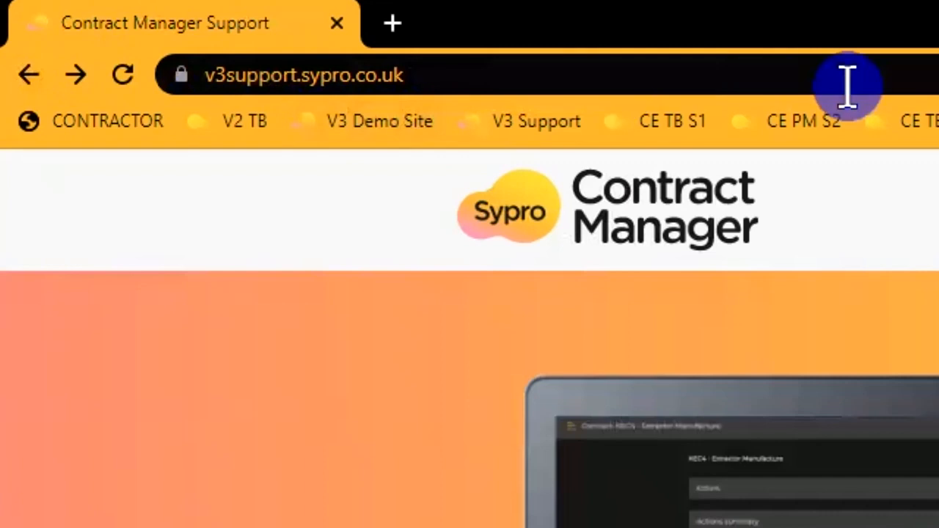
scroll(469, 338, "down", 10)
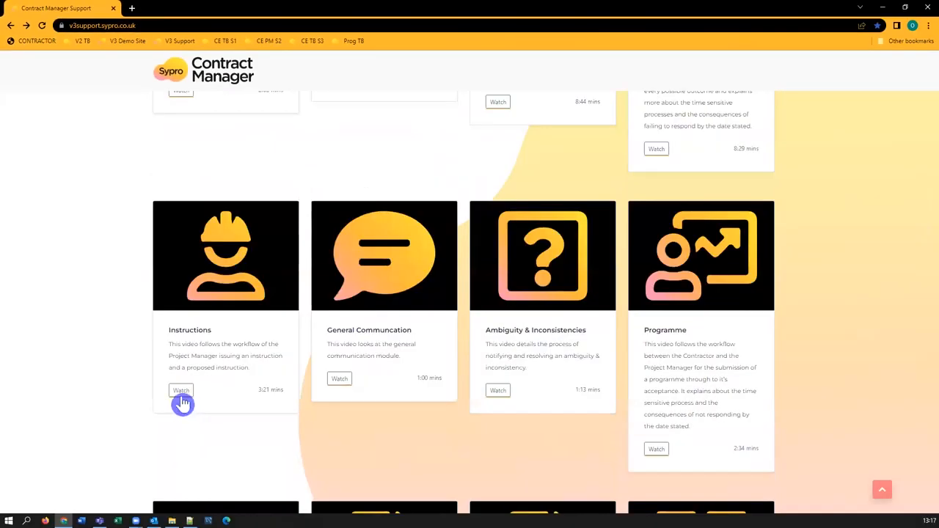
left_click(180, 392)
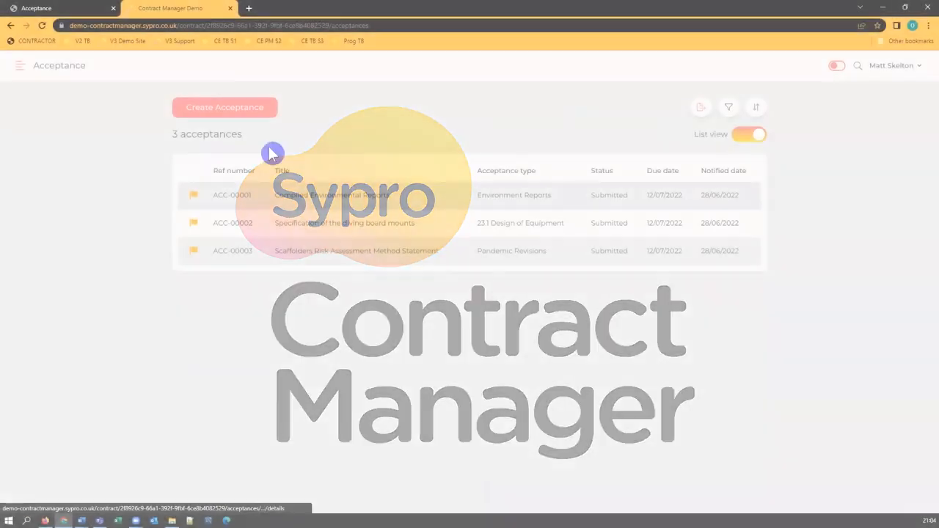
Start a new acceptance and choose the "Please specify below" acceptance type.
left_click(267, 113)
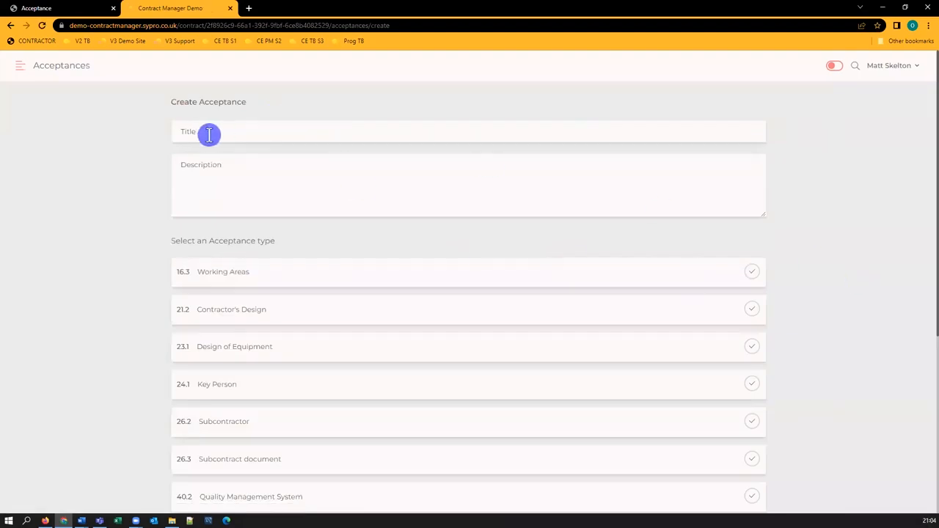
scroll(279, 183, "down", 2)
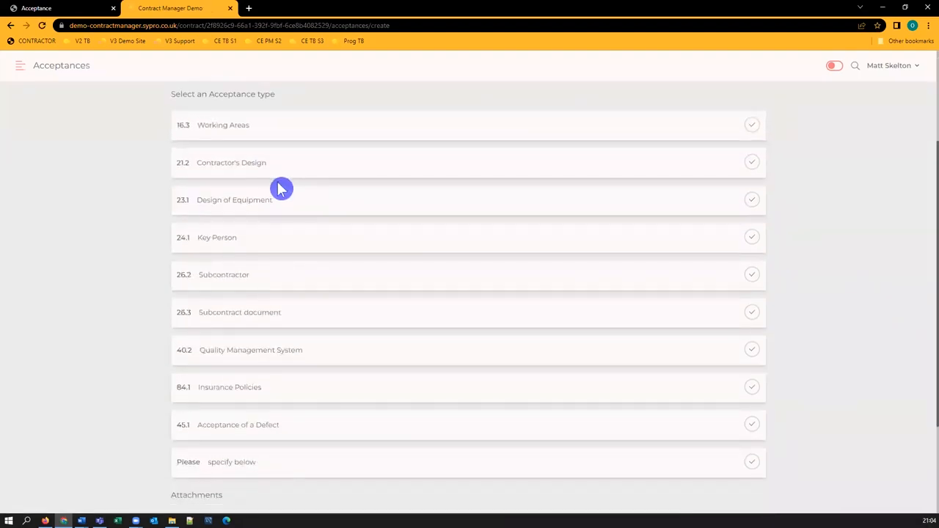
scroll(280, 187, "down", 2)
left_click(268, 330)
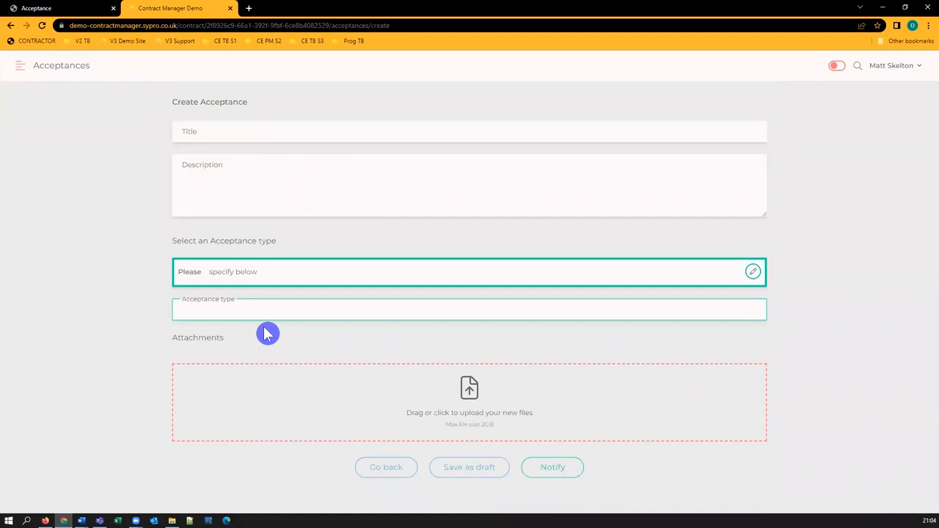
Enter "custom acceptance type" as the acceptance type.
left_click(278, 315)
type("custom acceptance typ")
type("e")
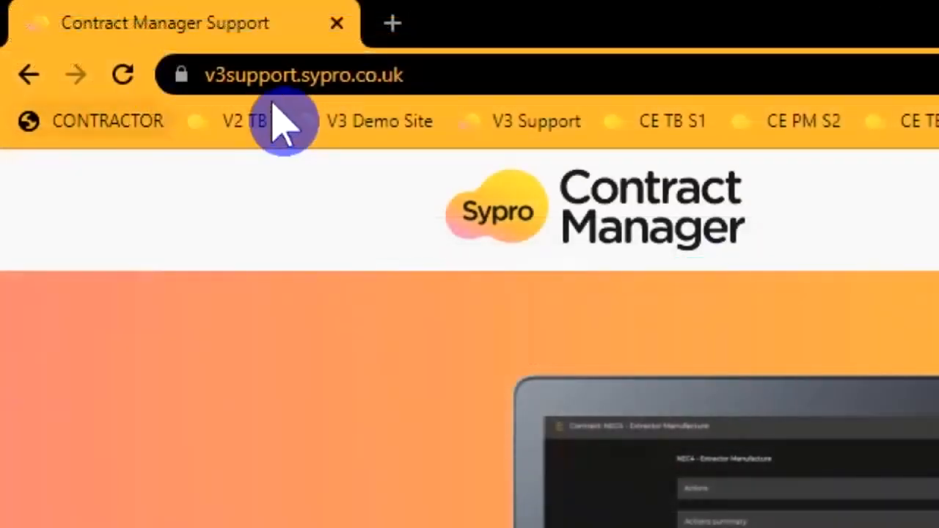
scroll(507, 294, "down", 15)
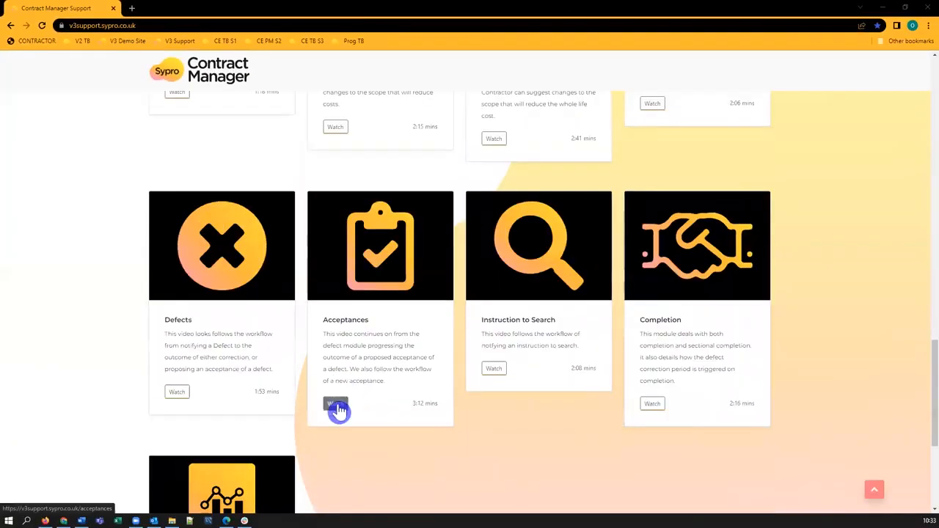
left_click(337, 406)
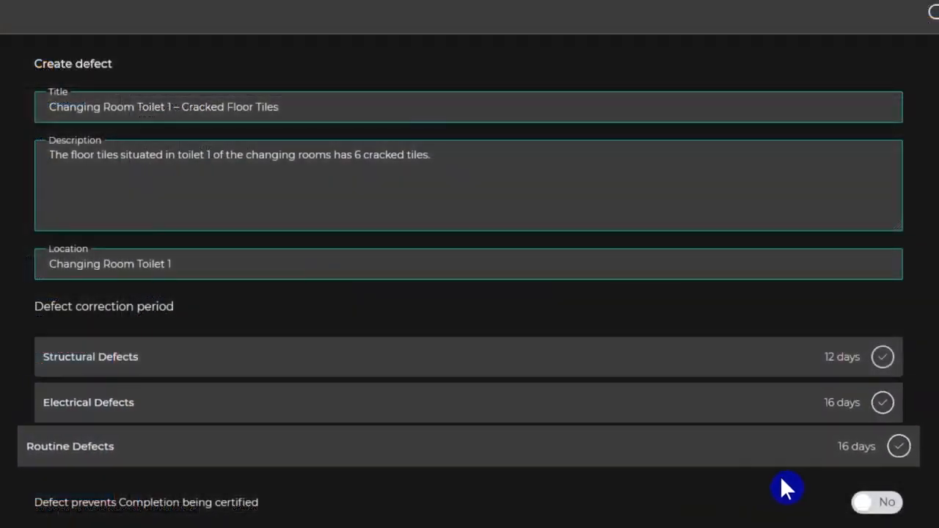
Choose the Routine Defects correction period, mark the defect as preventing Completion, and notify it.
left_click(899, 446)
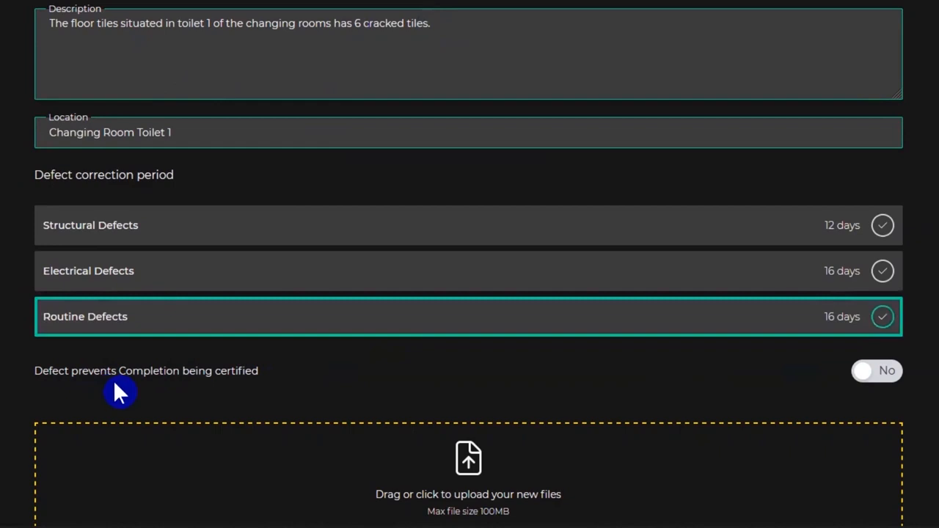
left_click(874, 380)
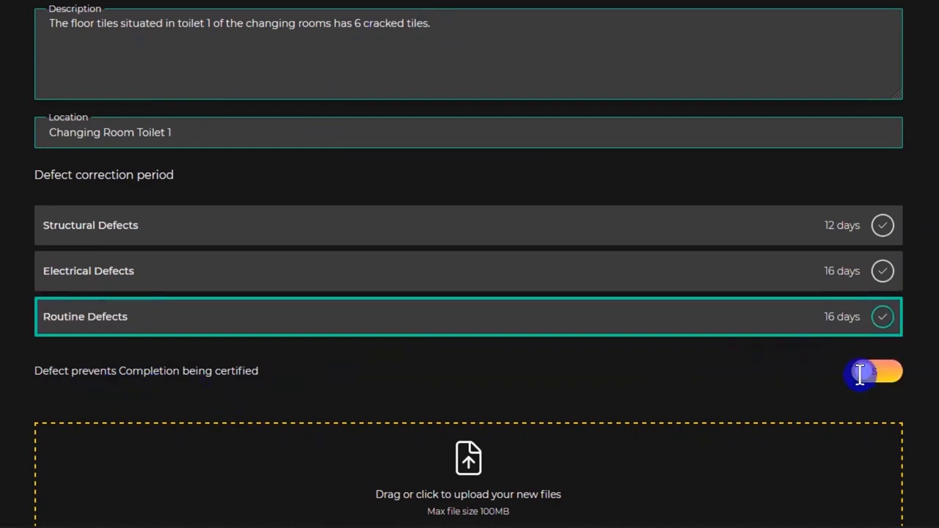
scroll(689, 487, "down", 2)
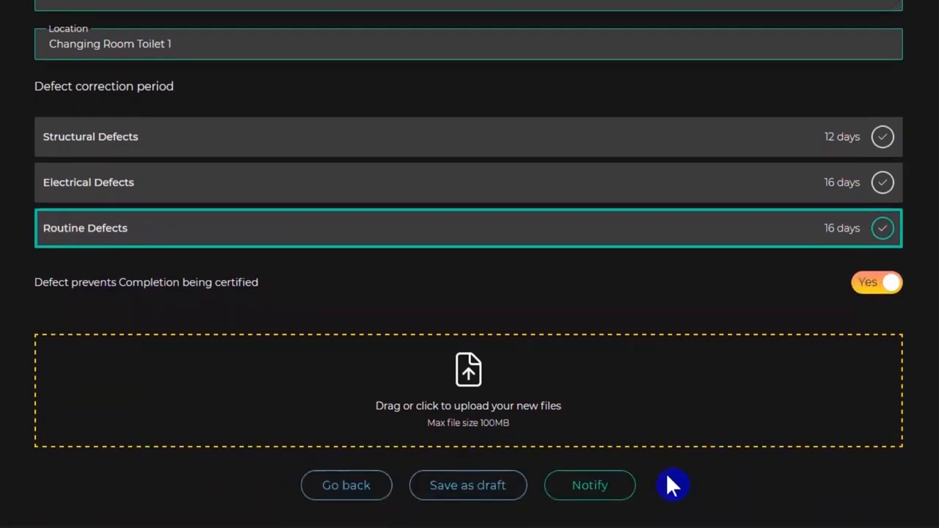
left_click(595, 496)
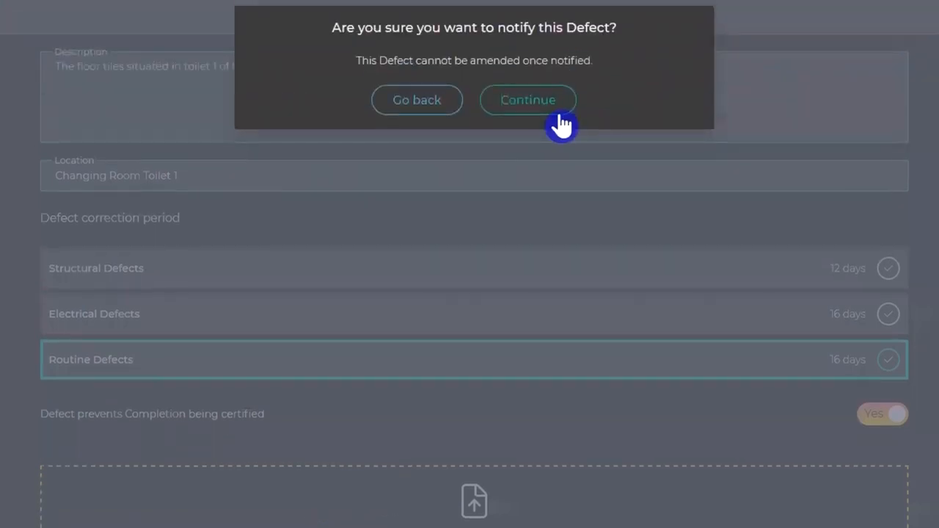
left_click(555, 109)
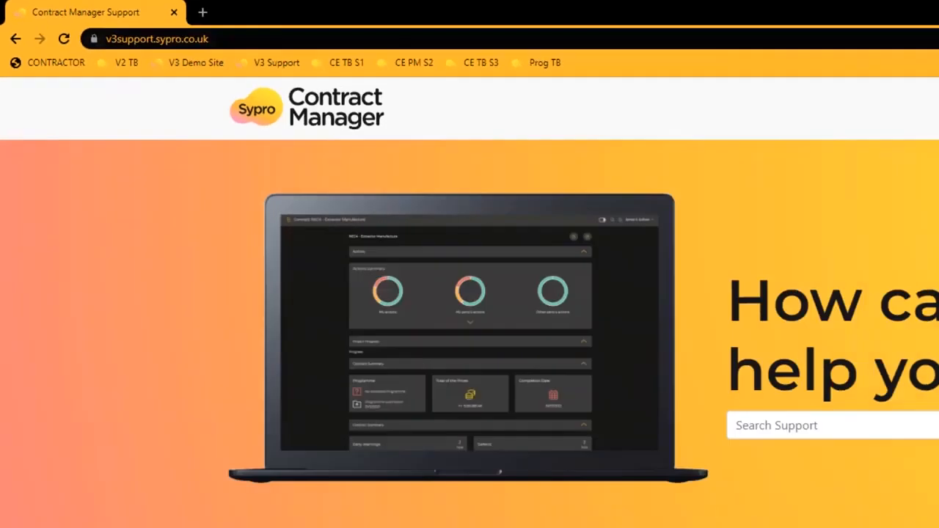
scroll(901, 324, "down", 5)
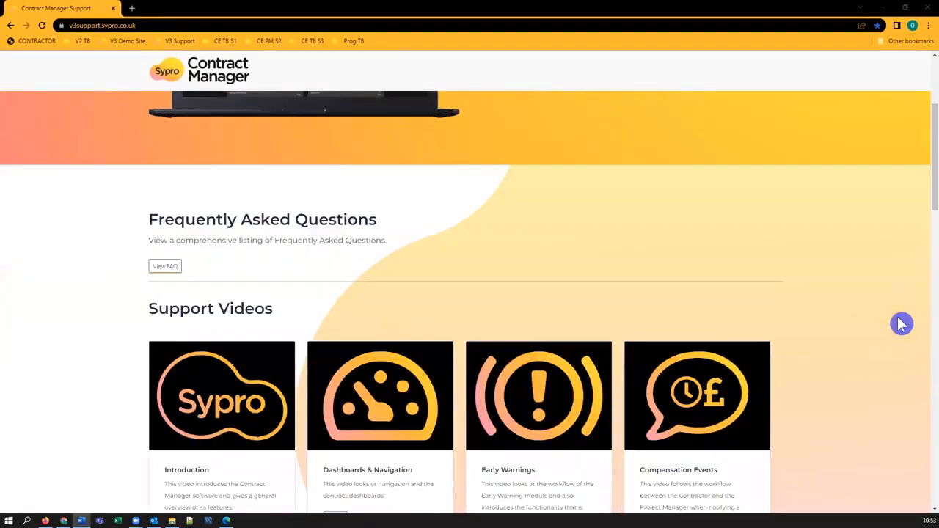
scroll(901, 323, "down", 15)
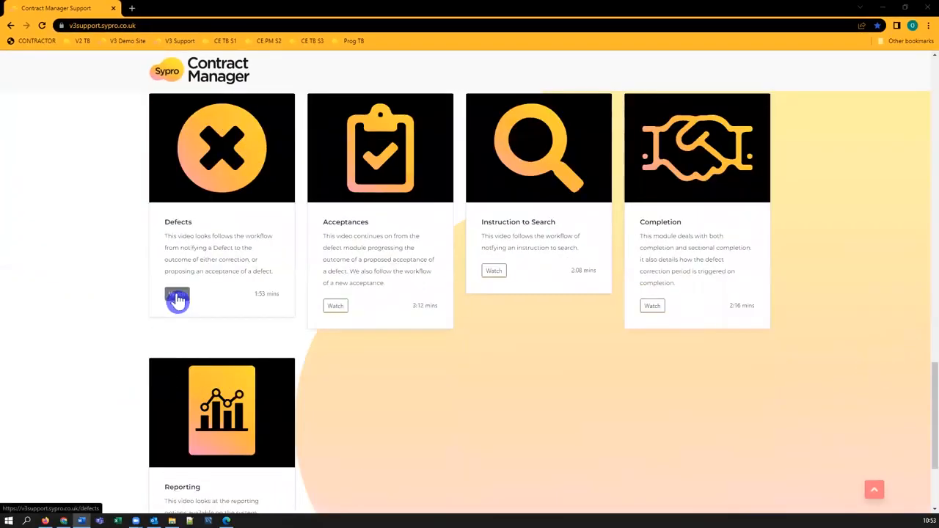
left_click(177, 298)
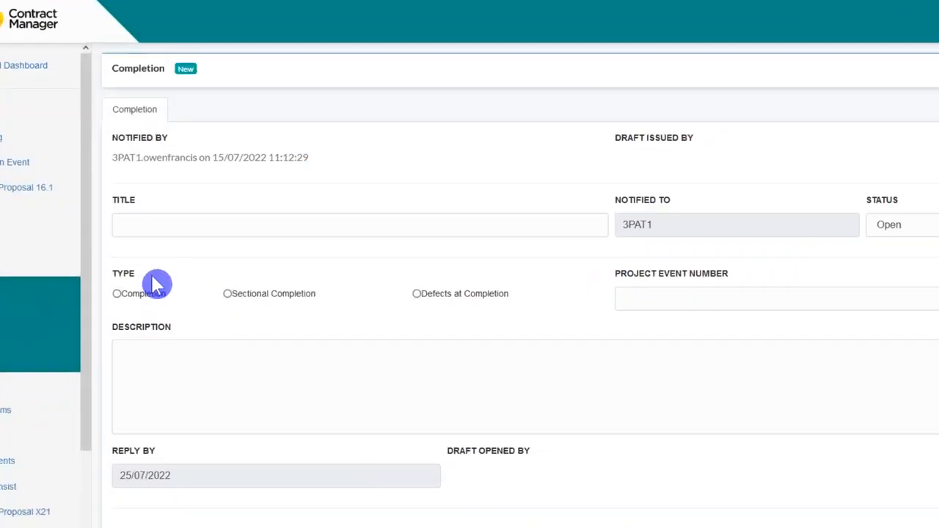
Set the completion notification type to Defects at Completion.
left_click(117, 293)
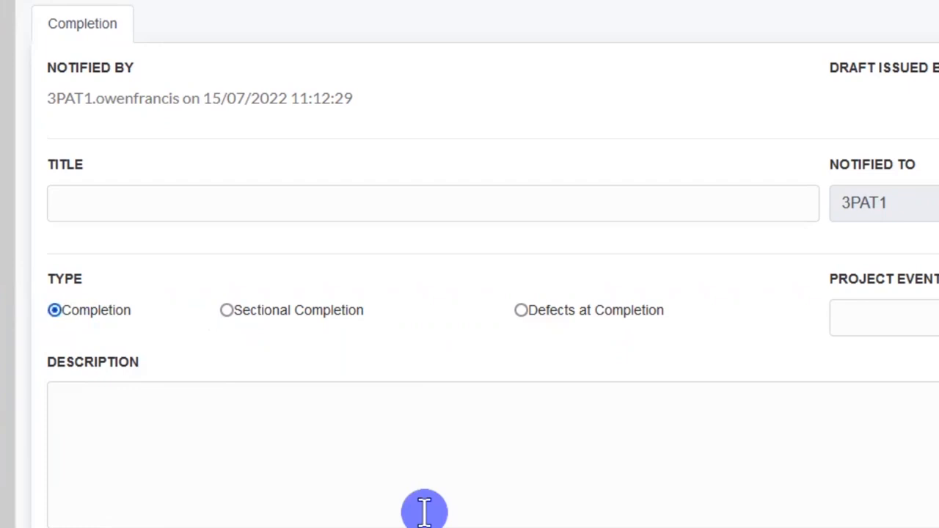
left_click(522, 311)
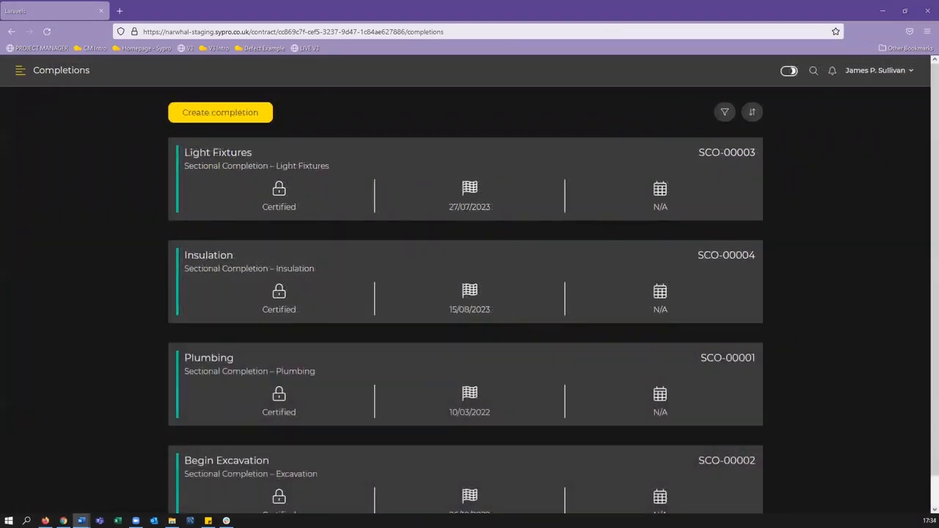
left_click(218, 120)
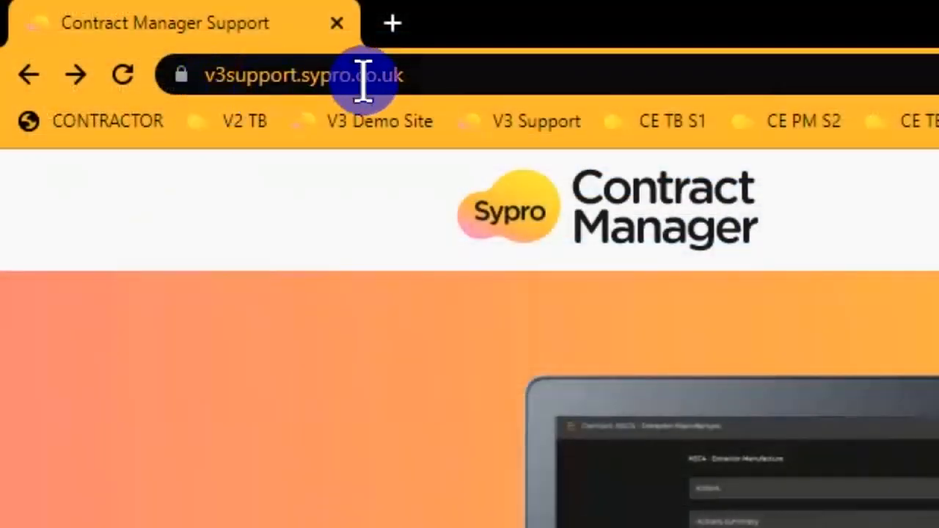
scroll(889, 304, "down", 15)
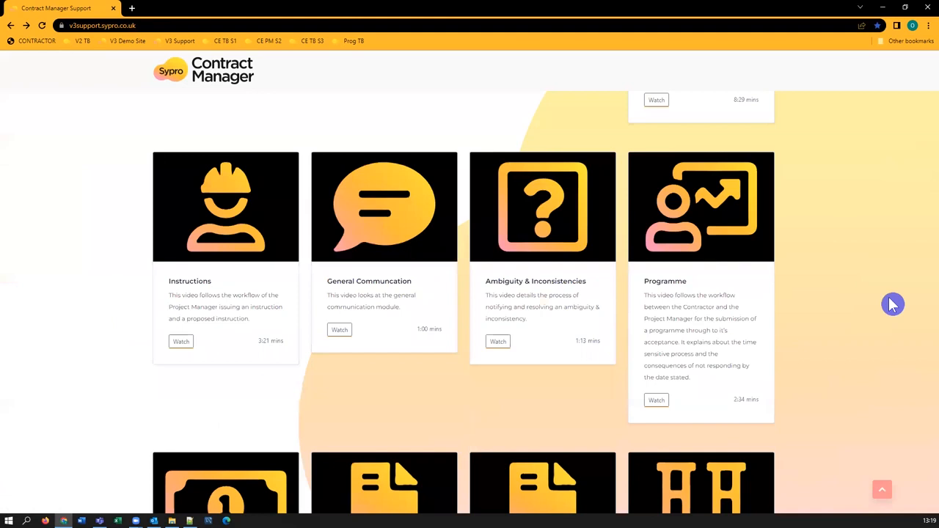
scroll(695, 445, "down", 3)
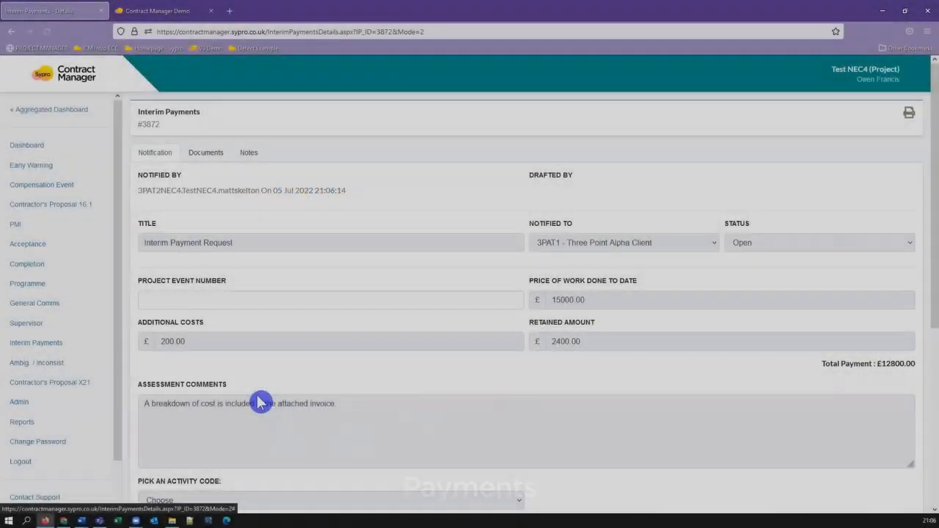
Certify the interim payment assessment in the old version and save it.
scroll(649, 272, "down", 4)
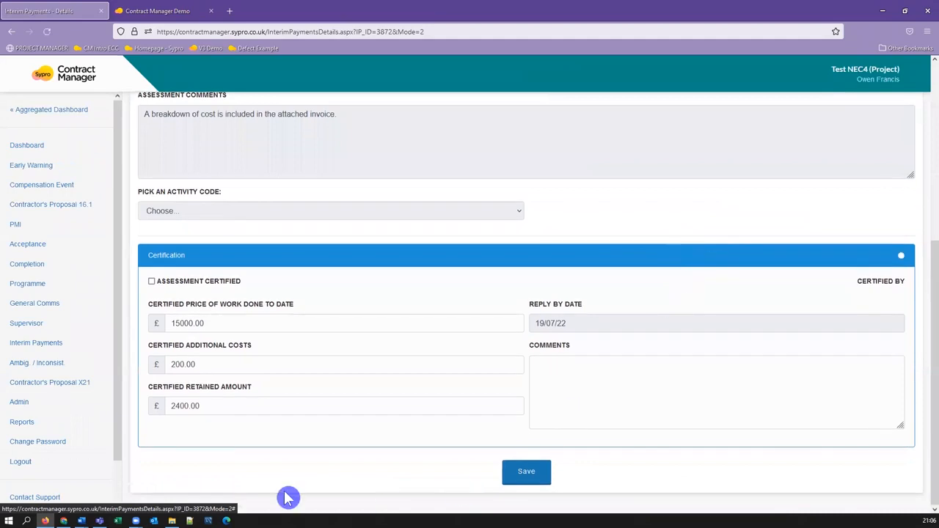
left_click(151, 282)
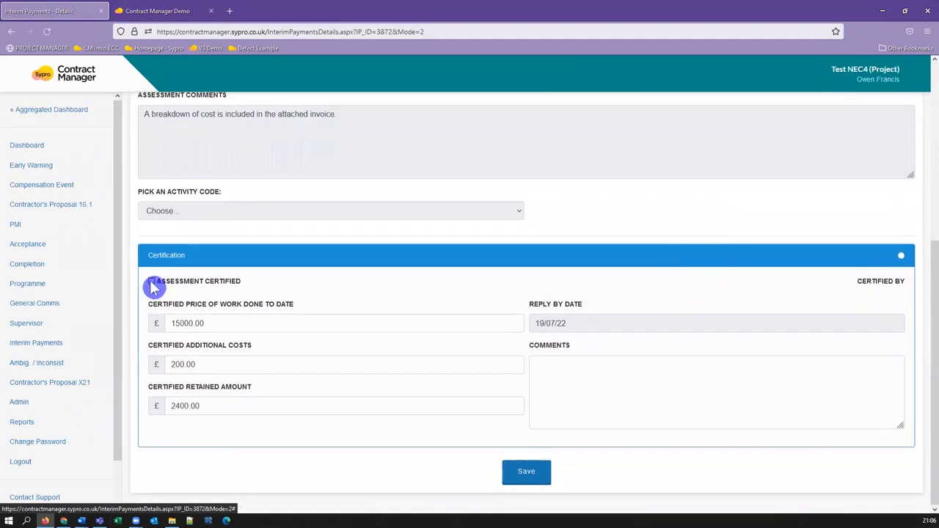
scroll(639, 378, "down", 1)
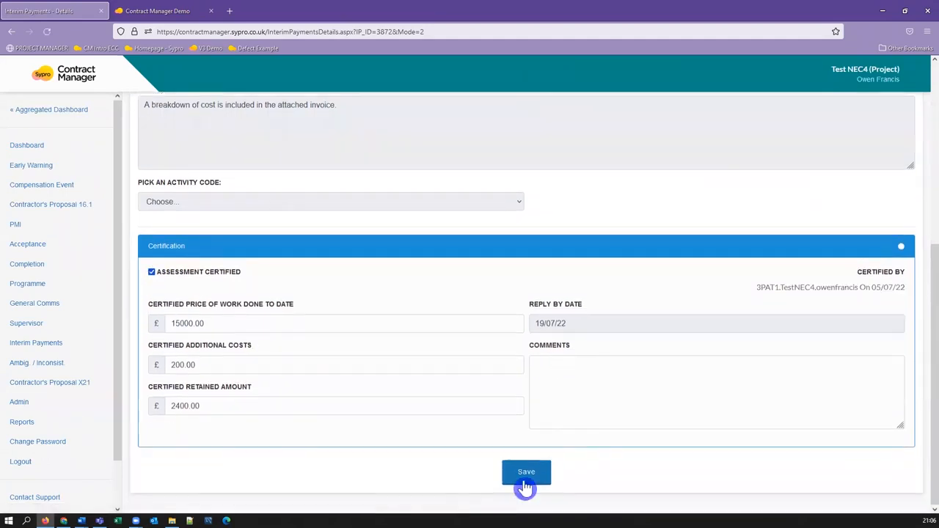
left_click(526, 477)
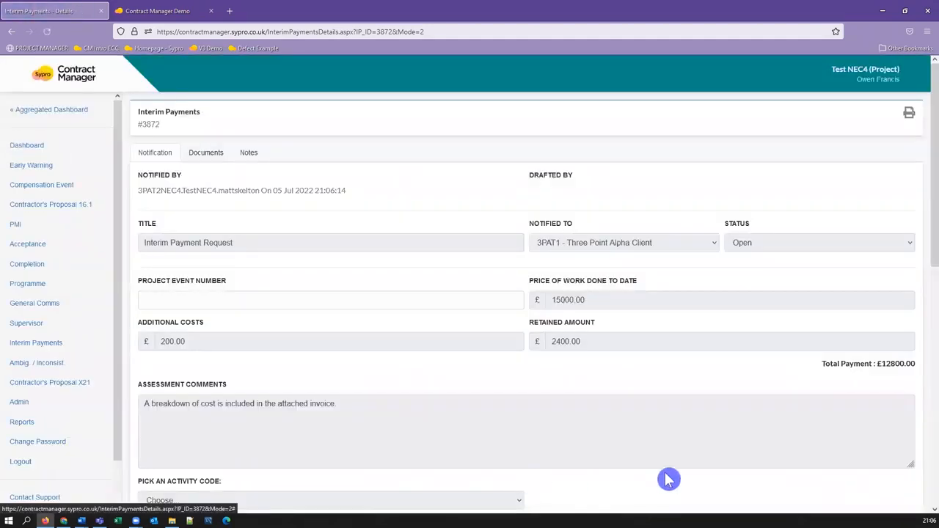
Mark the certified amount as paid and save the interim payment.
scroll(664, 454, "down", 3)
scroll(660, 431, "down", 1)
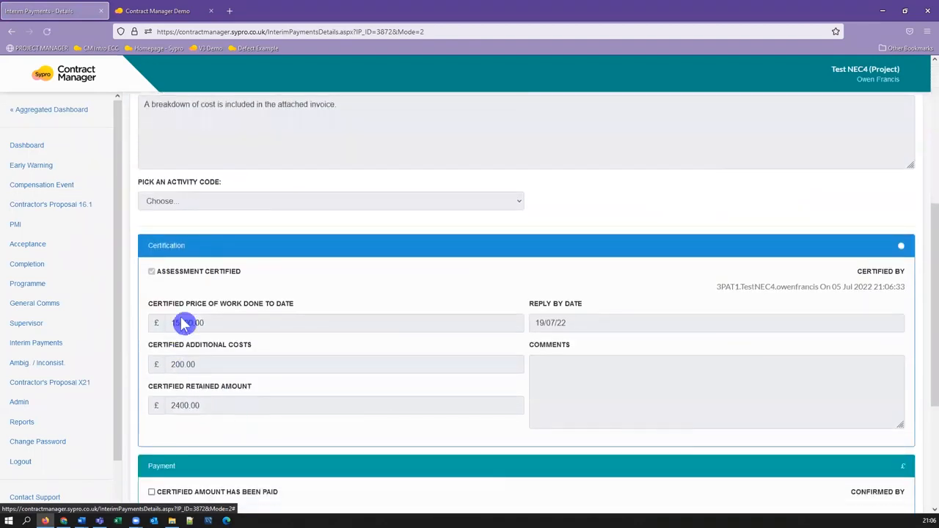
scroll(489, 325, "down", 3)
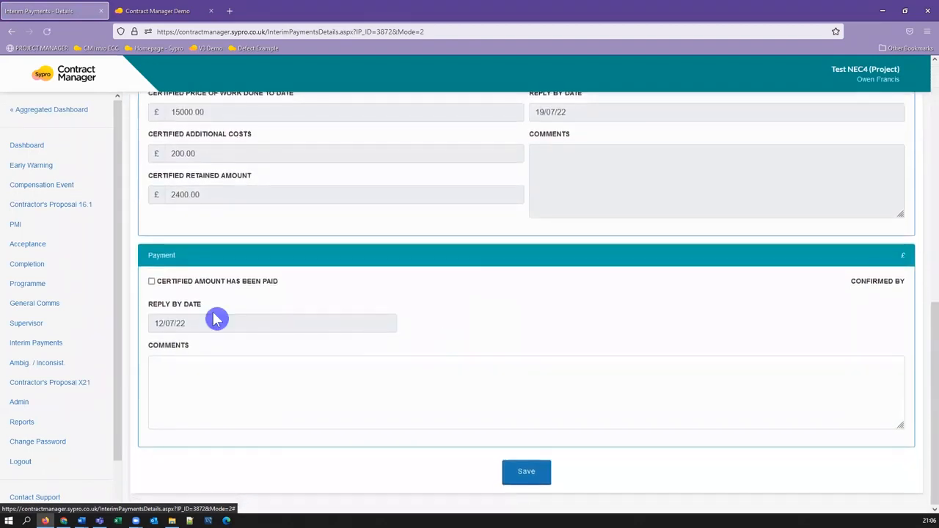
left_click(152, 283)
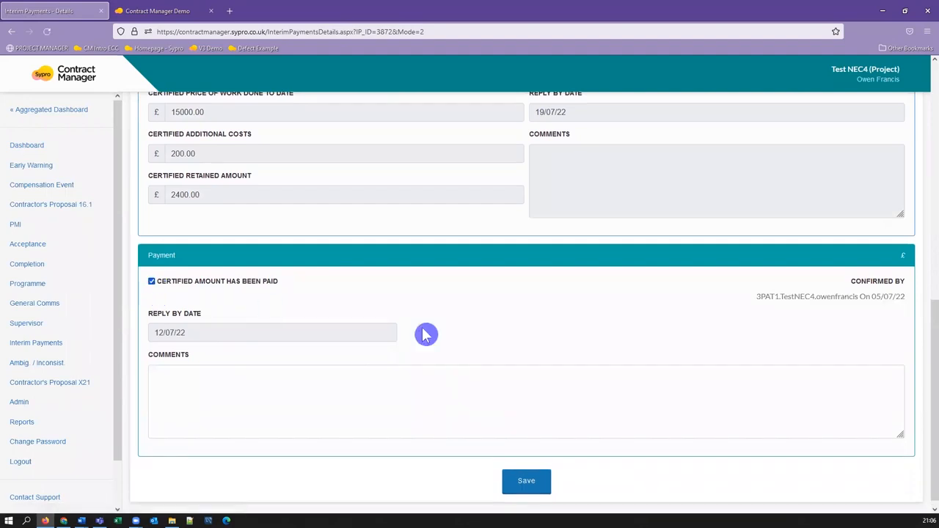
left_click(537, 487)
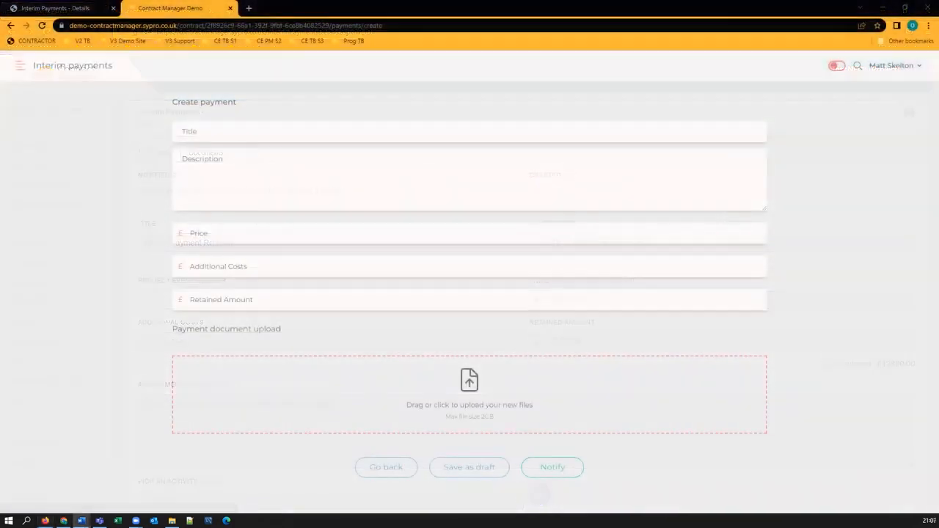
Create a payment request with the pasted title and description, price 15000.00, additional costs 200.00 and retained amount 2400.00.
type("Interim Payment Request")
key("Tab")
type("A breakdown of cost is included in the attached invoice.")
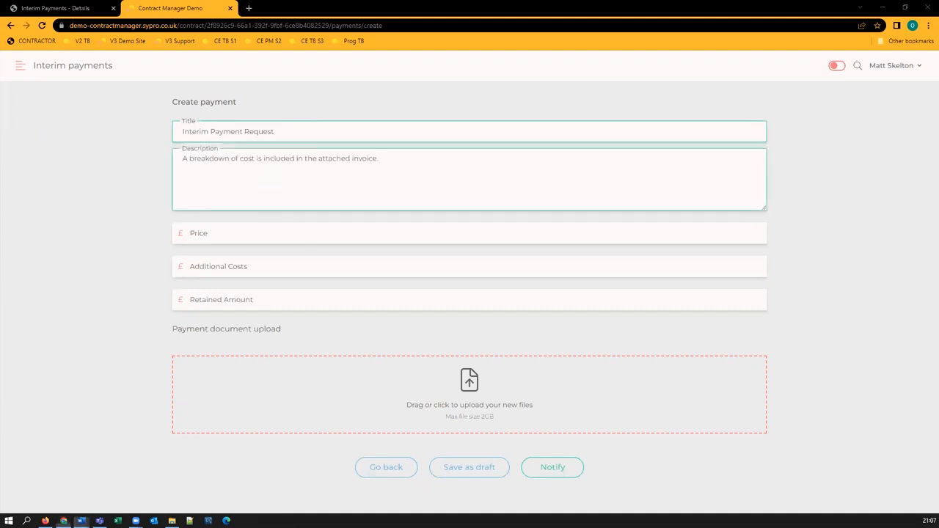
left_click(288, 236)
type("15000.00")
key("Tab")
type("200")
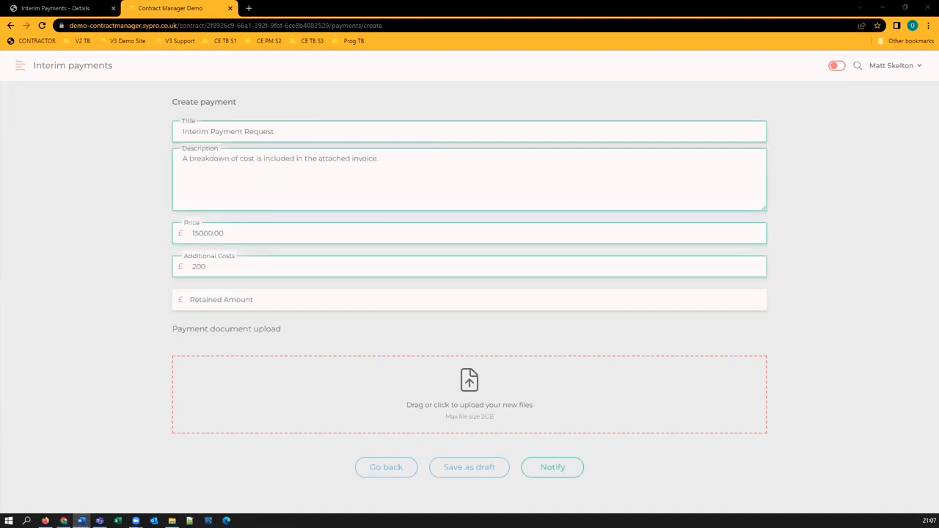
type(".00")
left_click(318, 295)
type("2400.00")
Notify the new interim payment request.
left_click(499, 407)
double_click(115, 120)
left_click(553, 493)
left_click(511, 139)
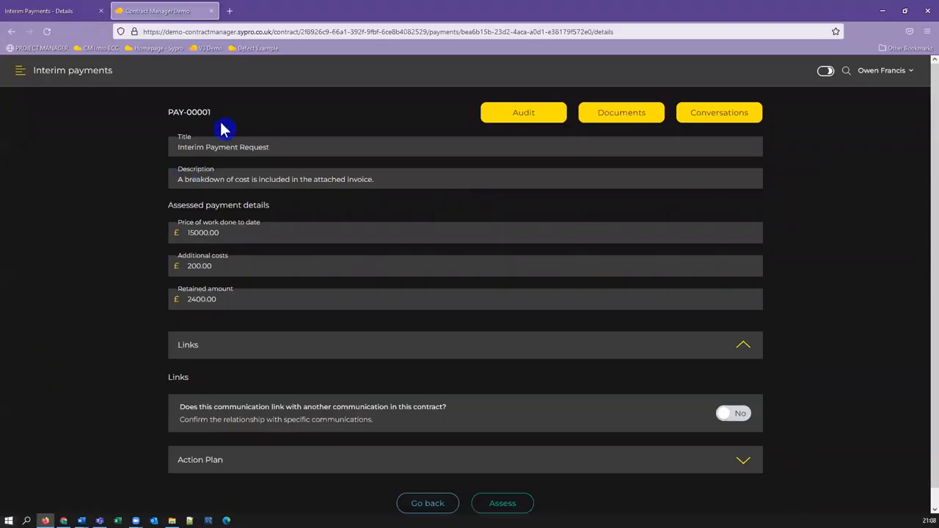
Assess the payment, confirming price 15000, additional costs 200 and retained amount 2400.
scroll(619, 455, "down", 1)
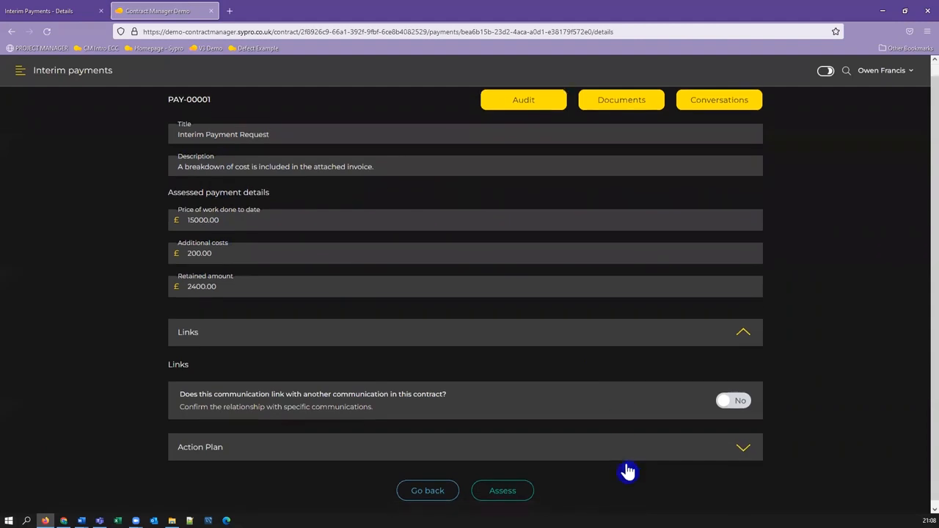
left_click(502, 487)
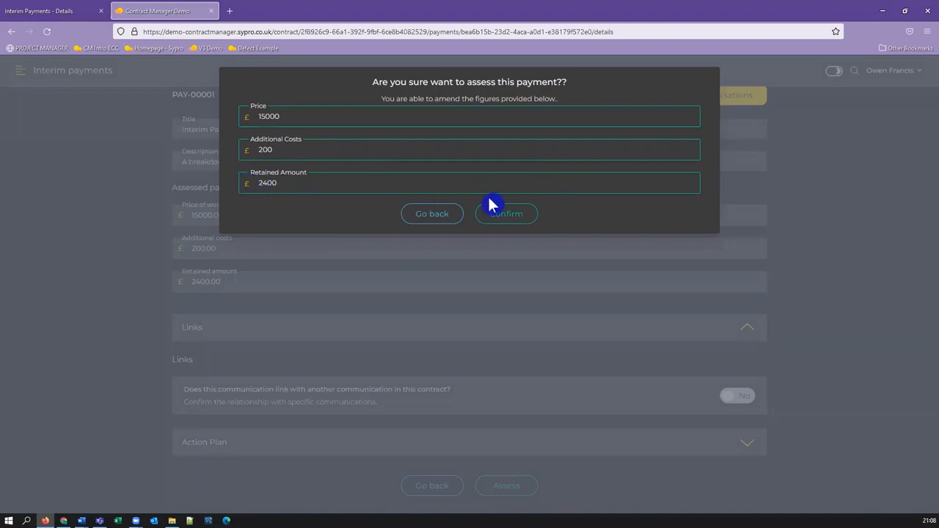
left_click(506, 213)
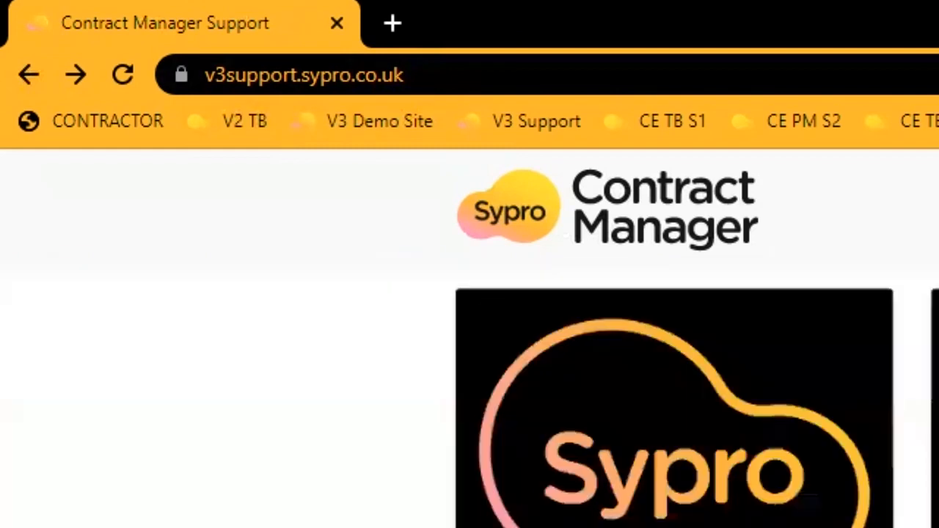
Open the Payments video on the support site.
scroll(56, 345, "down", 5)
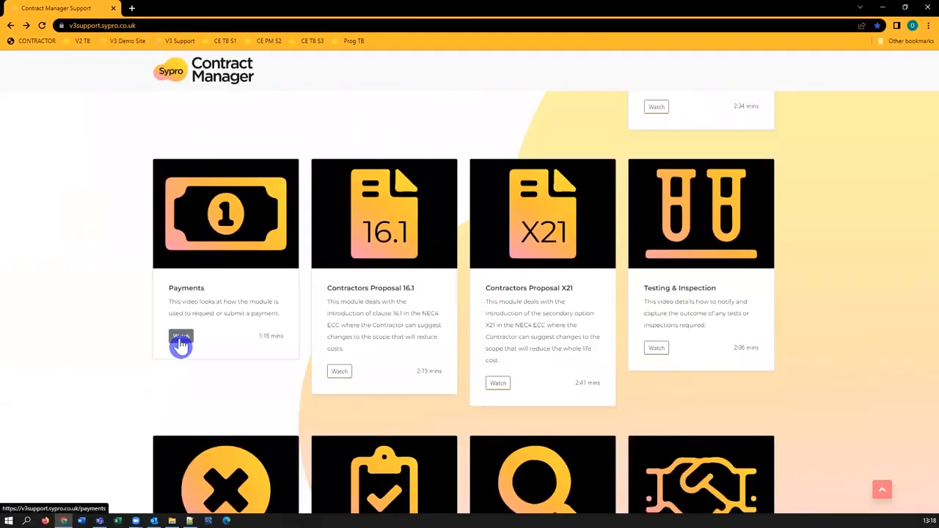
left_click(180, 342)
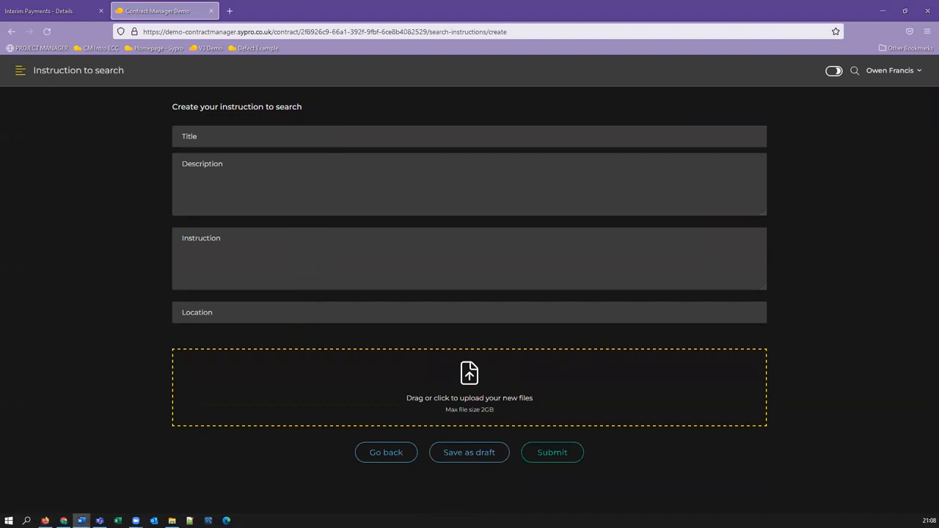
Open the Defects module from the navigation menu.
left_click(19, 73)
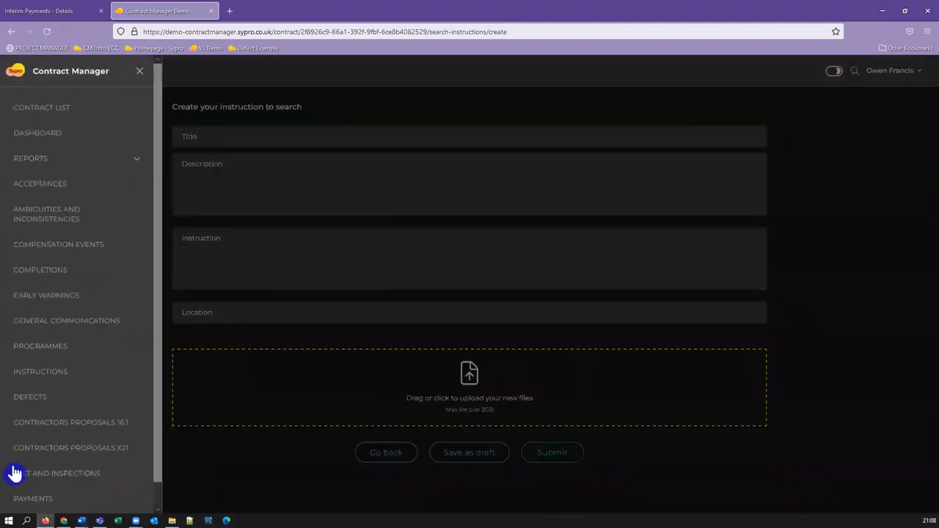
left_click(46, 406)
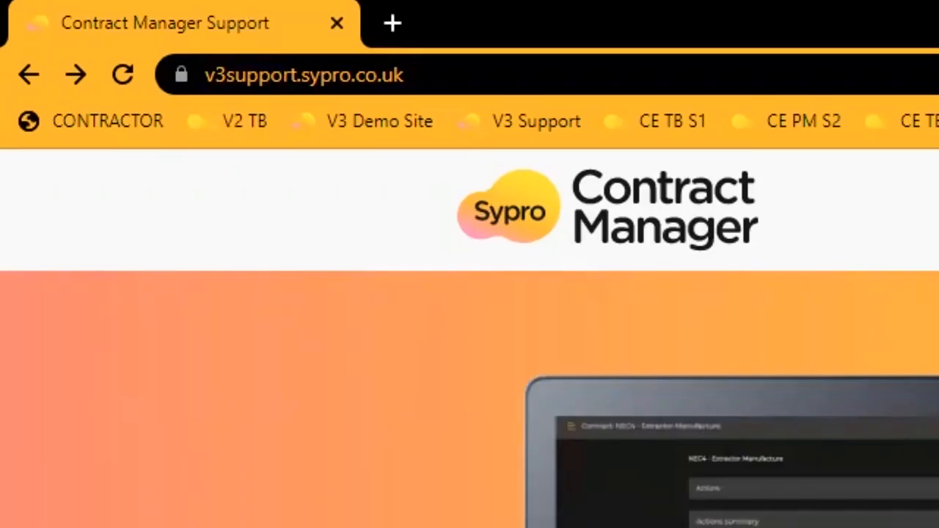
Browse the support site's video list down to the Defects video.
scroll(845, 279, "down", 10)
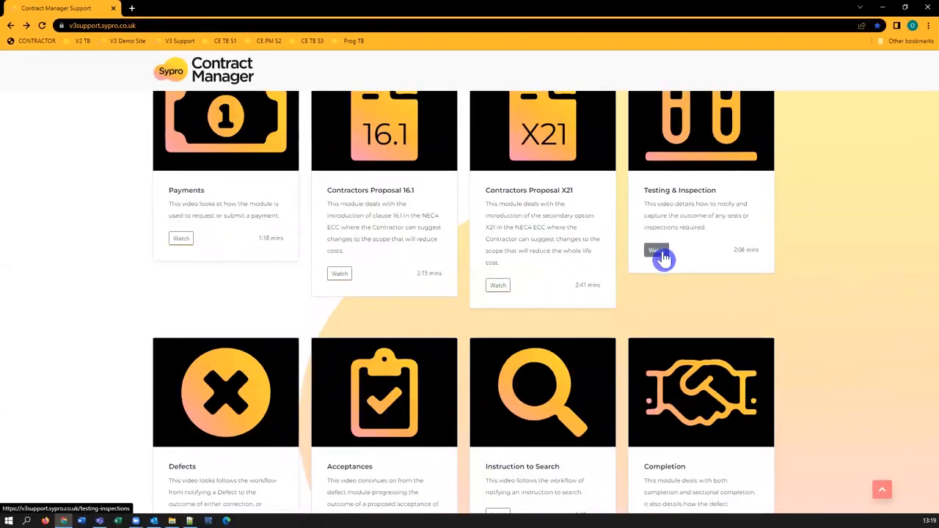
scroll(863, 287, "down", 2)
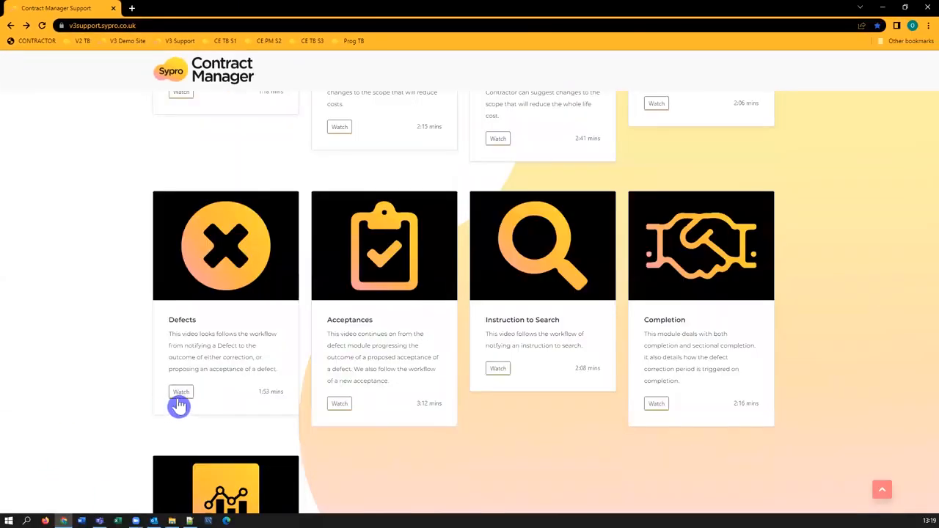